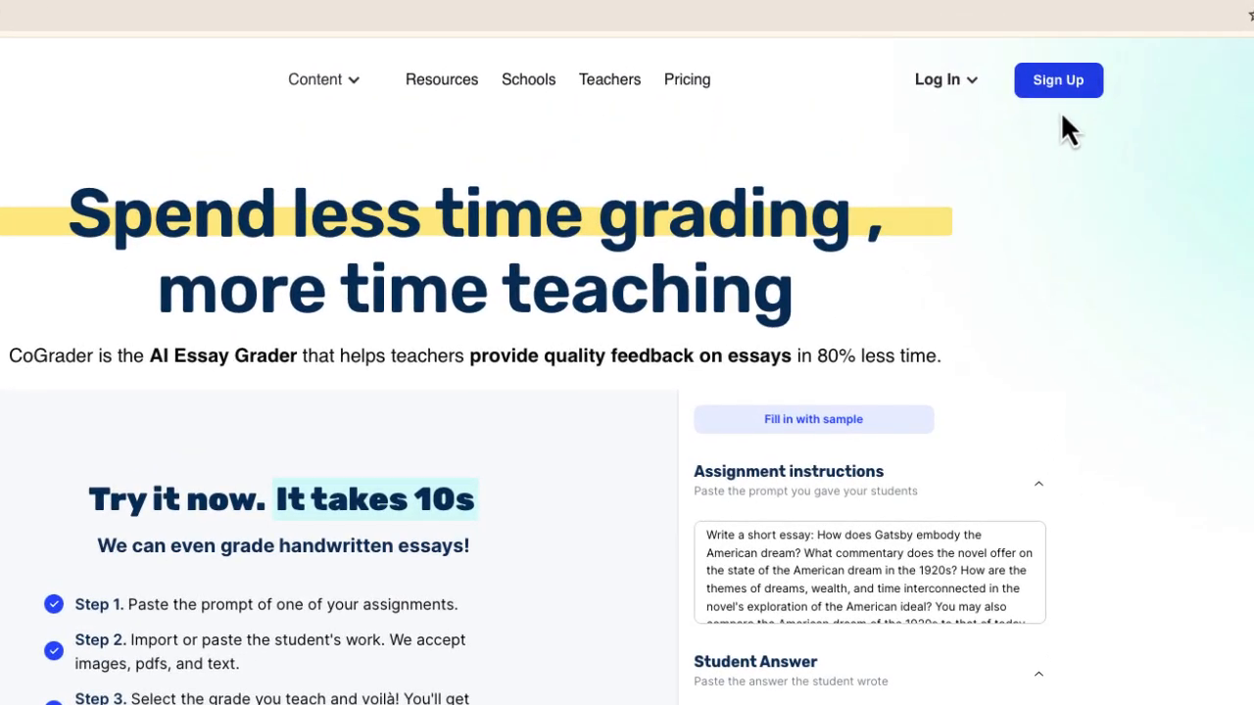
Sign up, start grading multiple students with a Google Classroom import, and connect the Google account.
left_click(1059, 88)
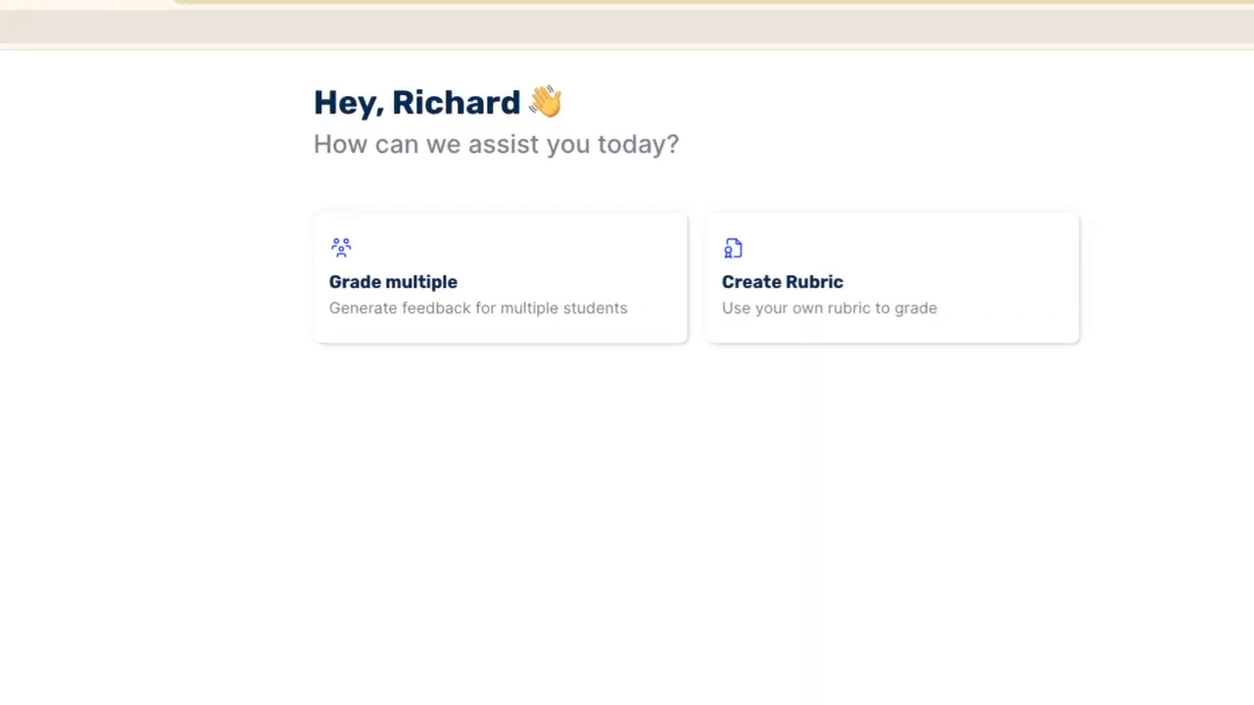
left_click(536, 313)
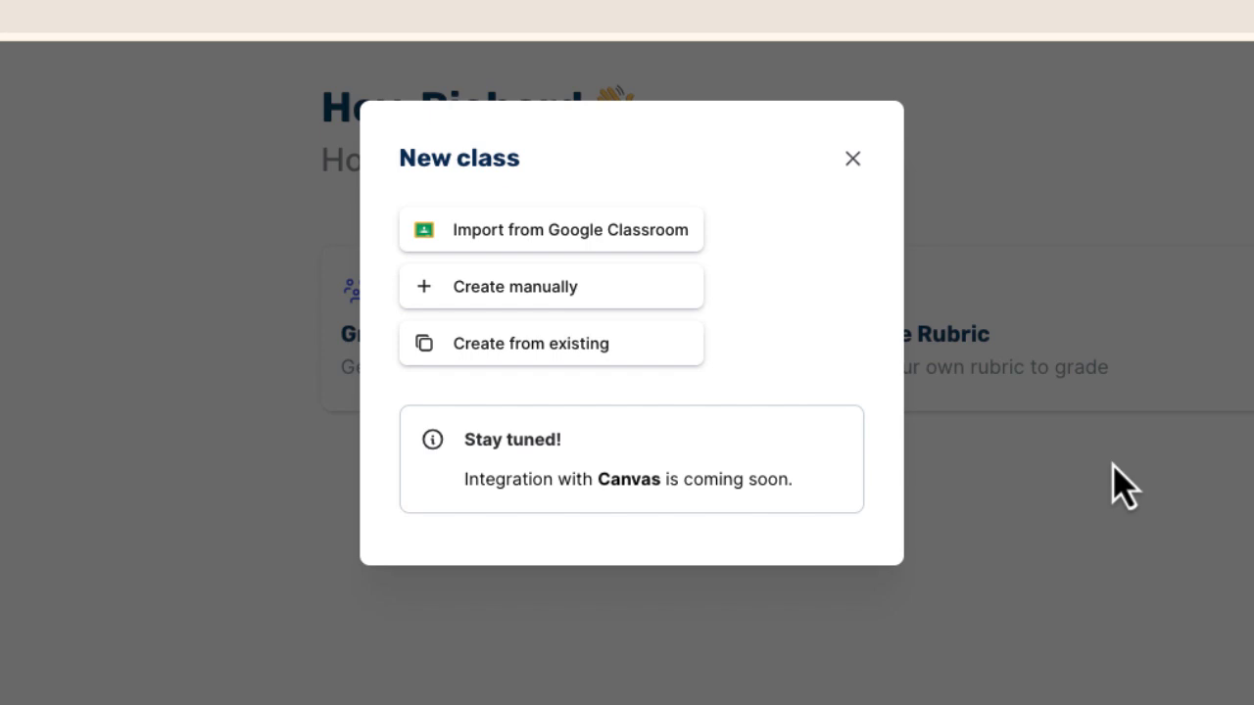
left_click(612, 241)
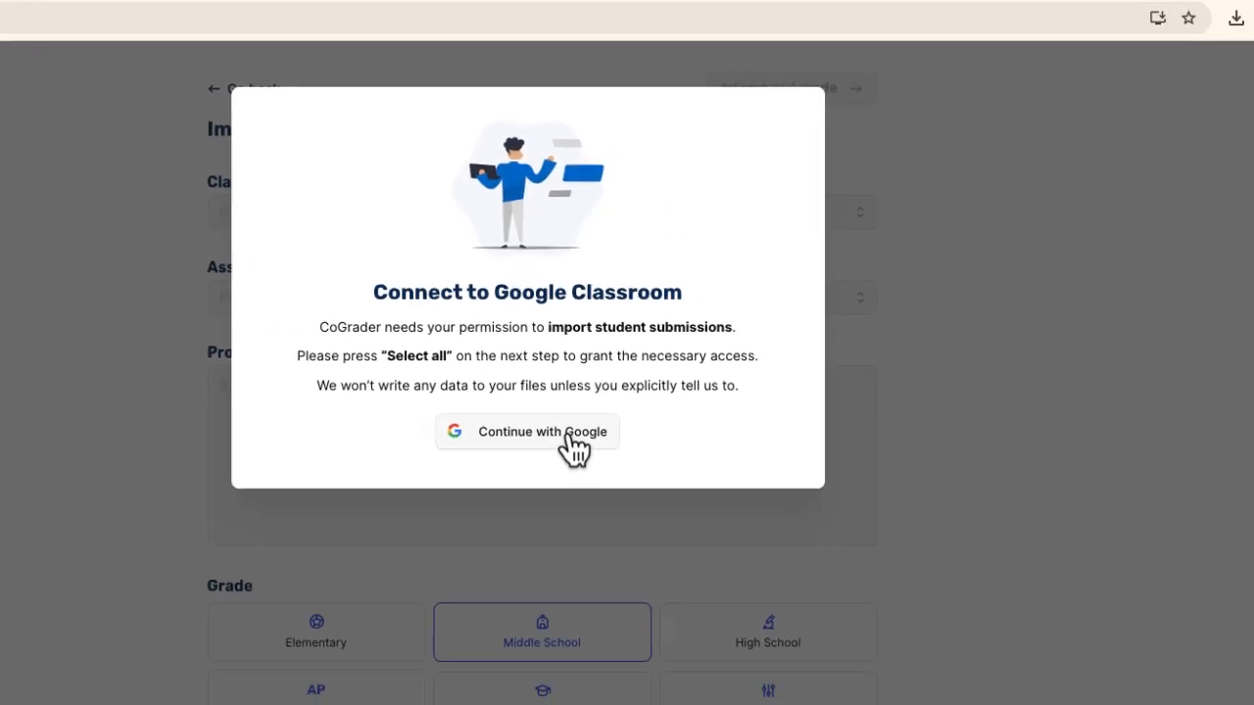
left_click(566, 436)
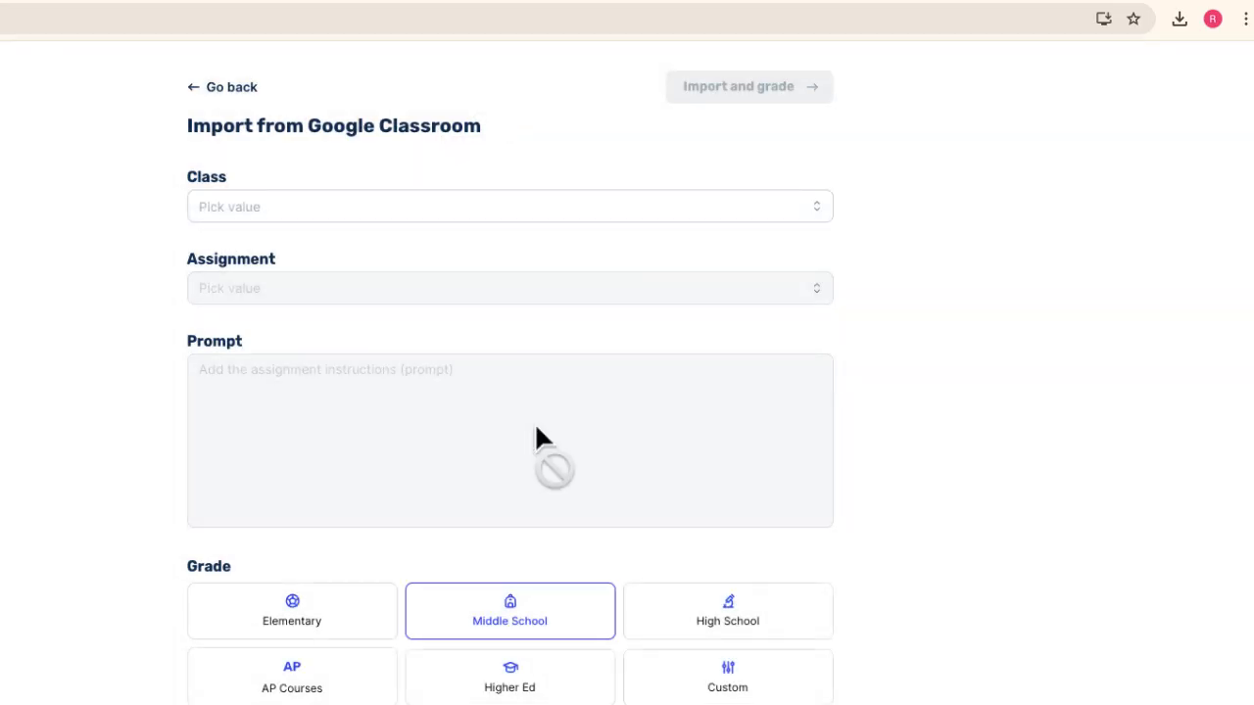
Choose the class 11th Grade US History and its assignment "ESSAY: Influential Figures in U.S. History" for import.
left_click(370, 208)
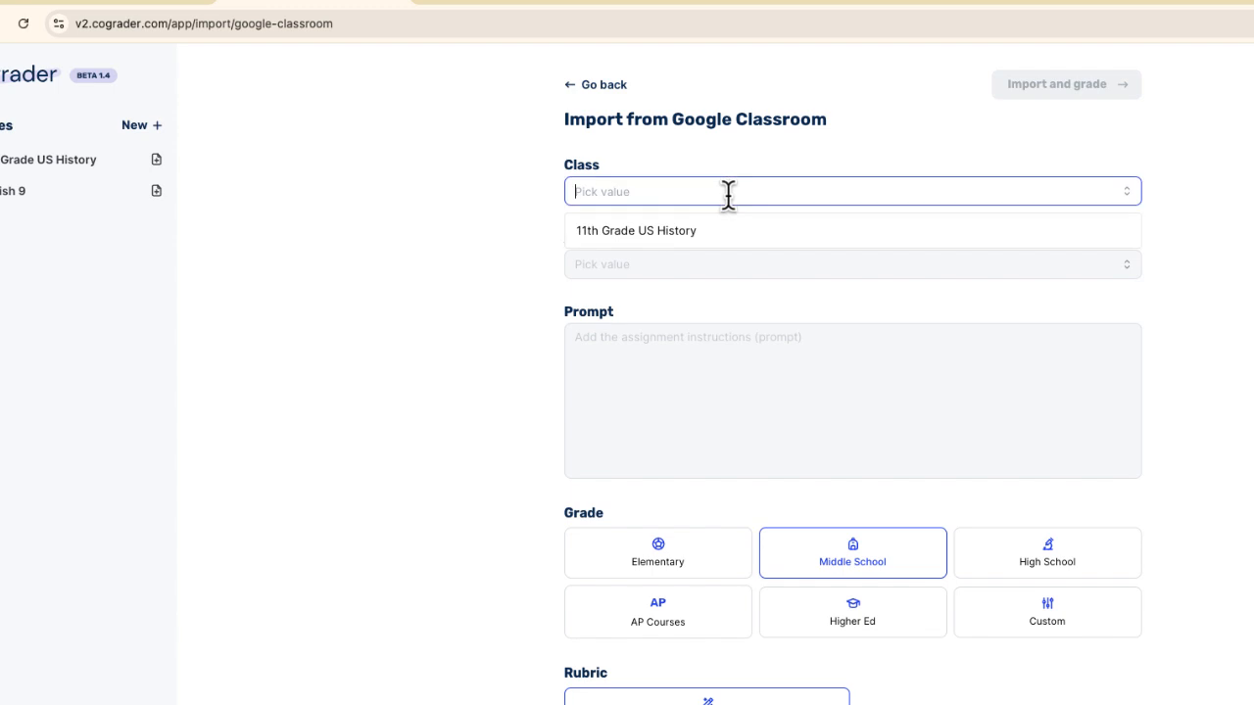
left_click(695, 234)
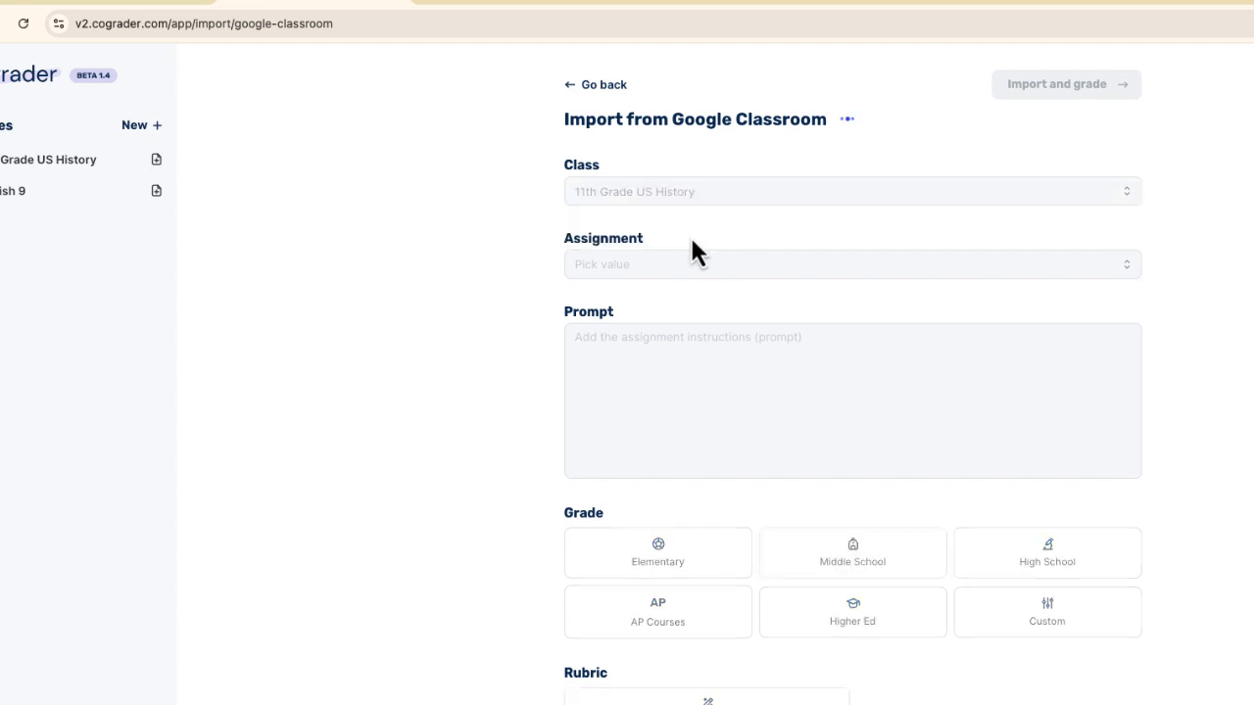
left_click(688, 260)
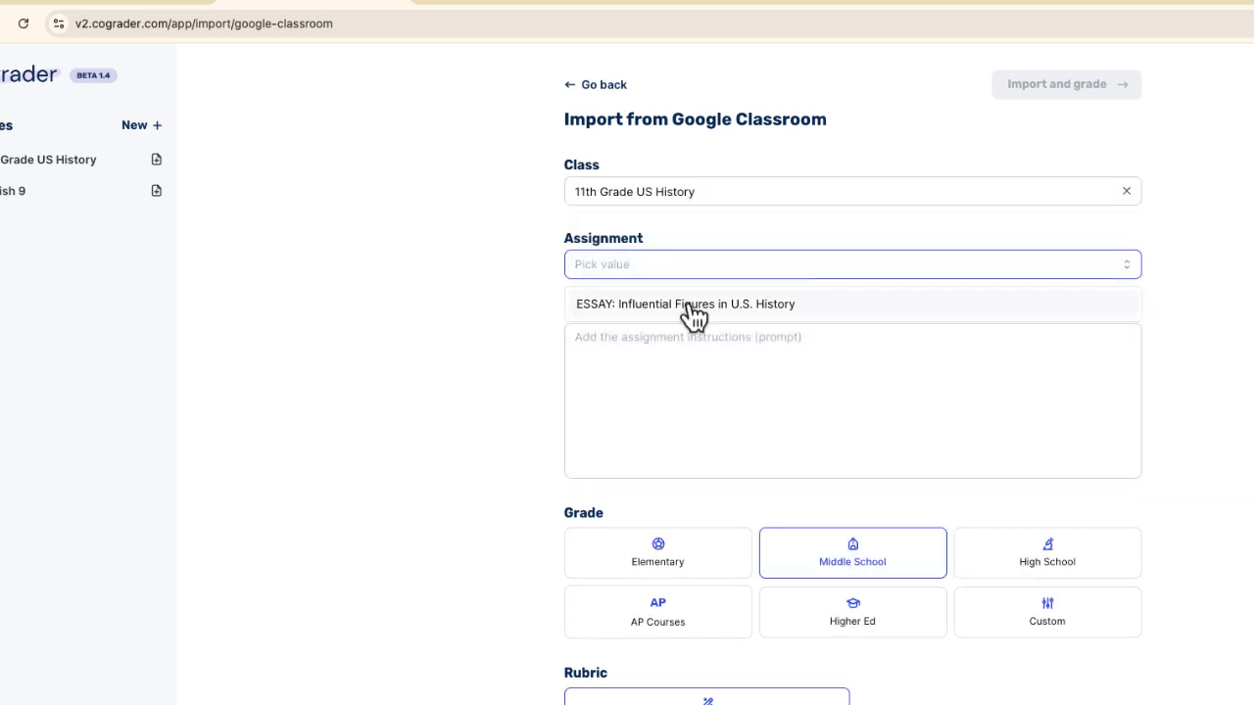
left_click(692, 308)
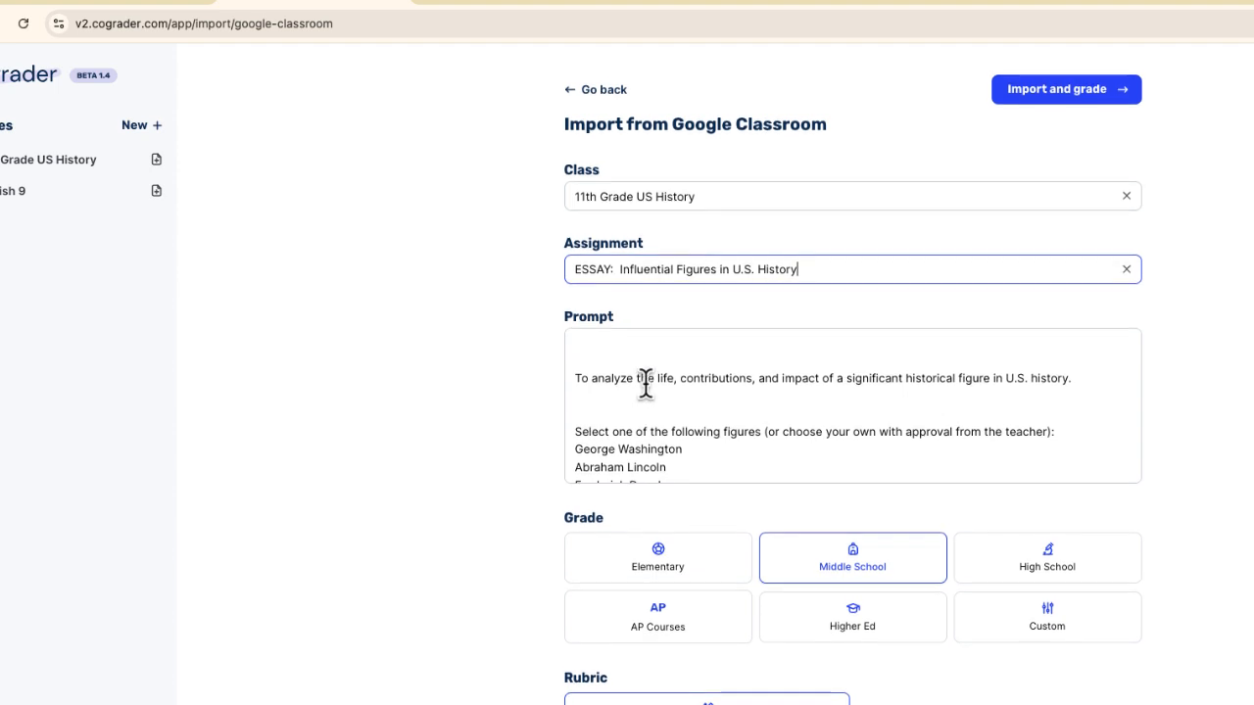
Read through the imported assignment prompt and set the grade level to High School.
scroll(647, 382, "down", 1)
mouse_move(647, 364)
left_mouse_down()
mouse_move(677, 470)
mouse_move(660, 348)
left_mouse_up()
left_click(660, 347)
scroll(775, 393, "up", 5)
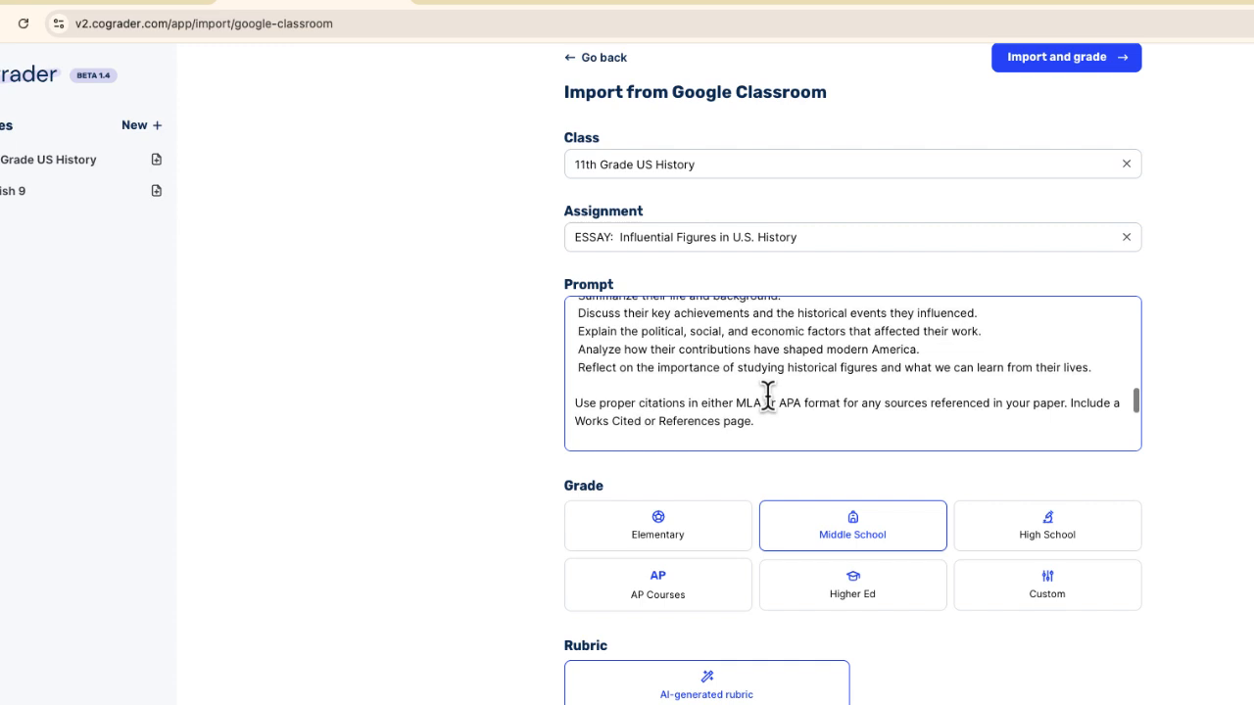
scroll(769, 394, "down", 6)
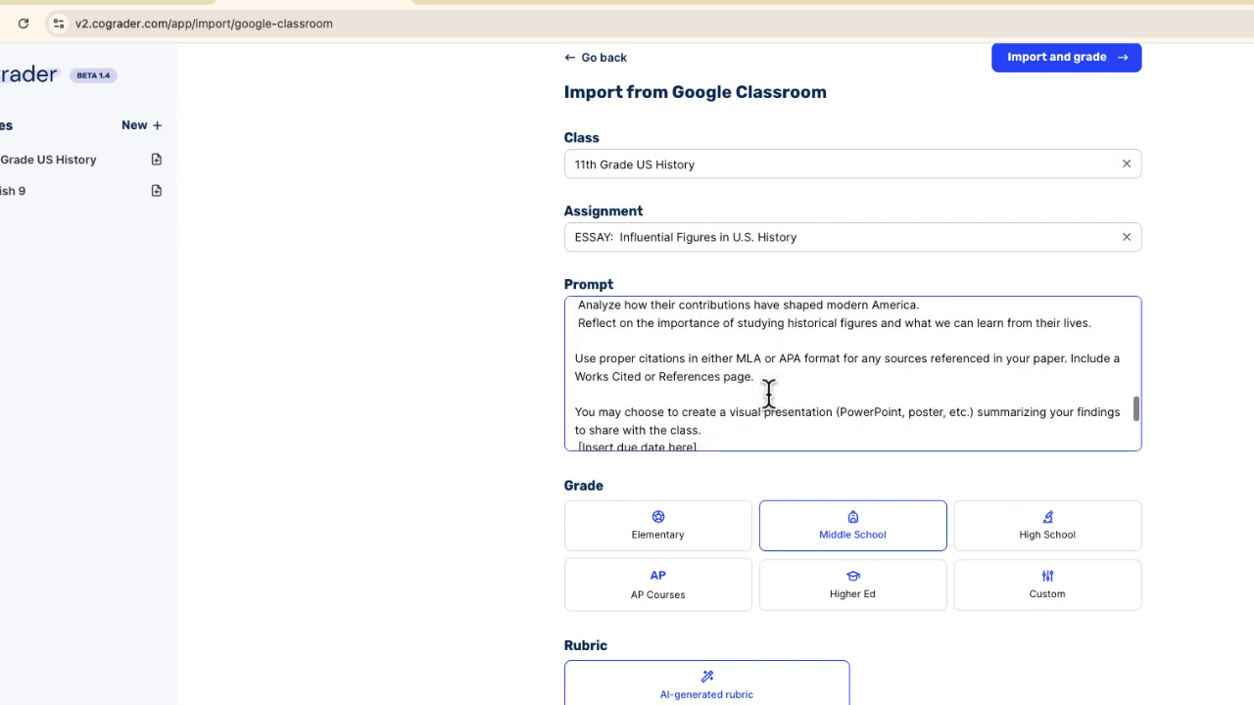
scroll(902, 504, "down", 1)
scroll(913, 500, "up", 1)
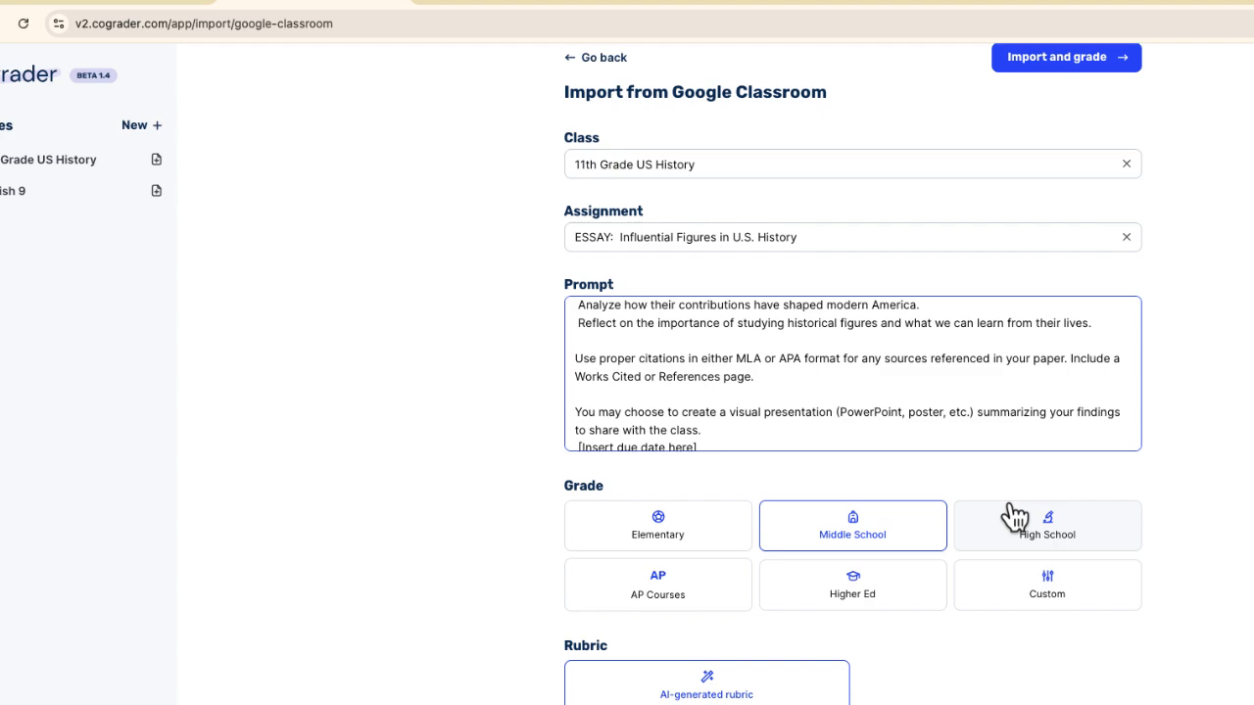
left_click(1024, 534)
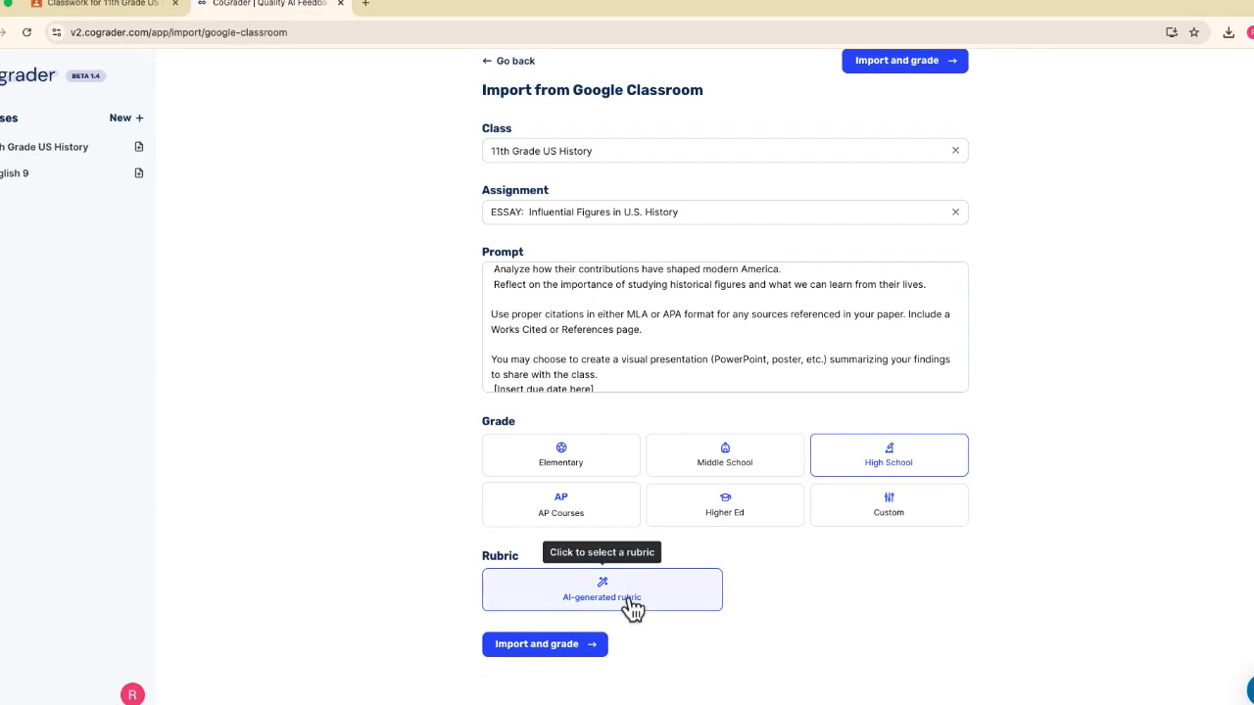
Open the rubric library for this assignment and browse the available rubrics.
left_click(632, 604)
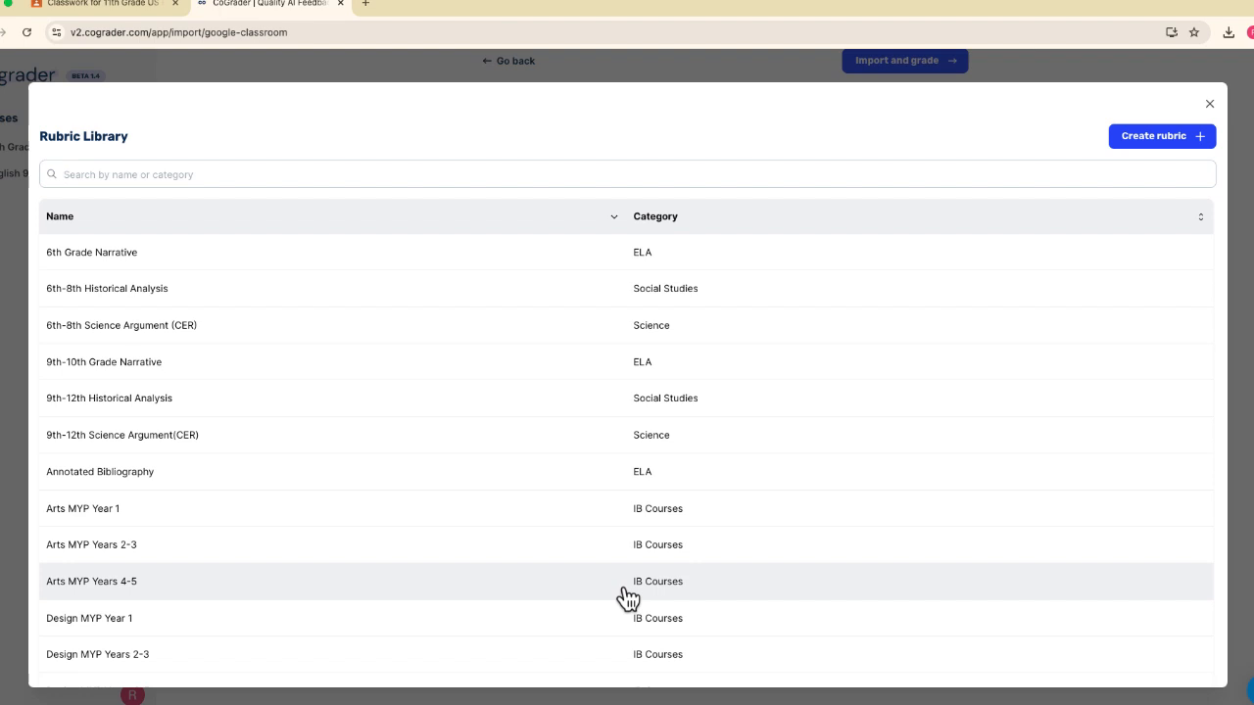
scroll(494, 567, "down", 3)
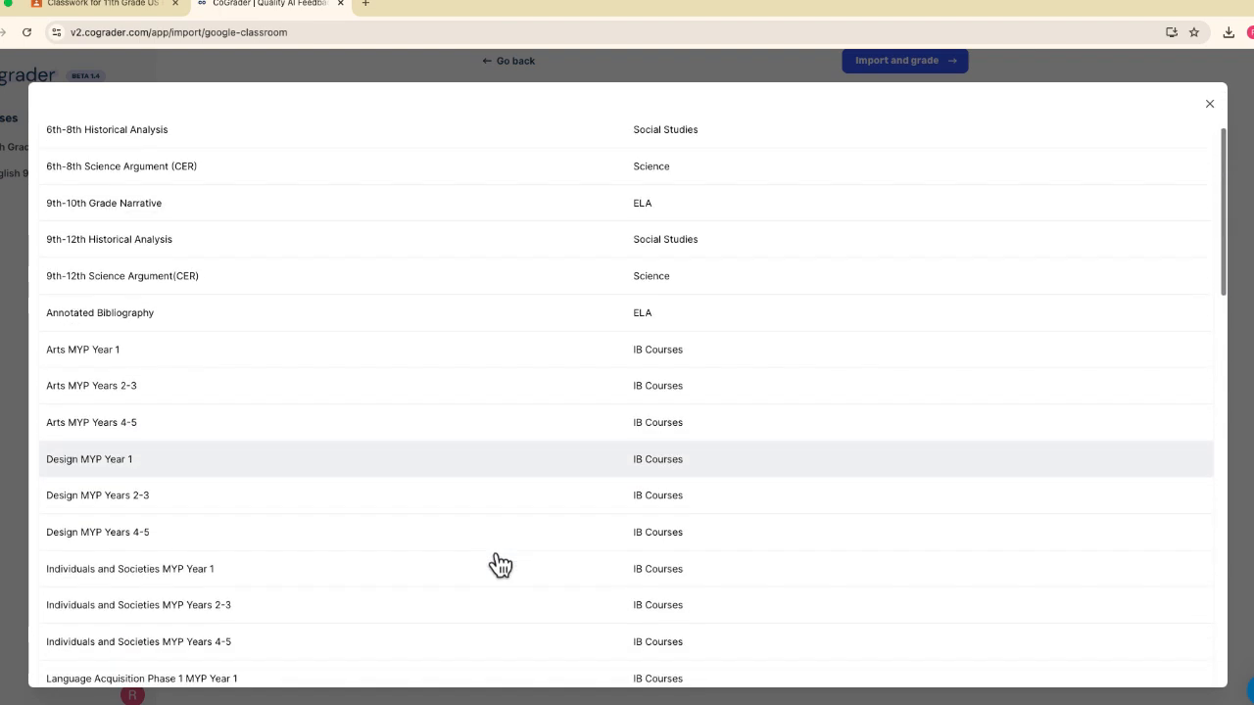
scroll(496, 562, "up", 3)
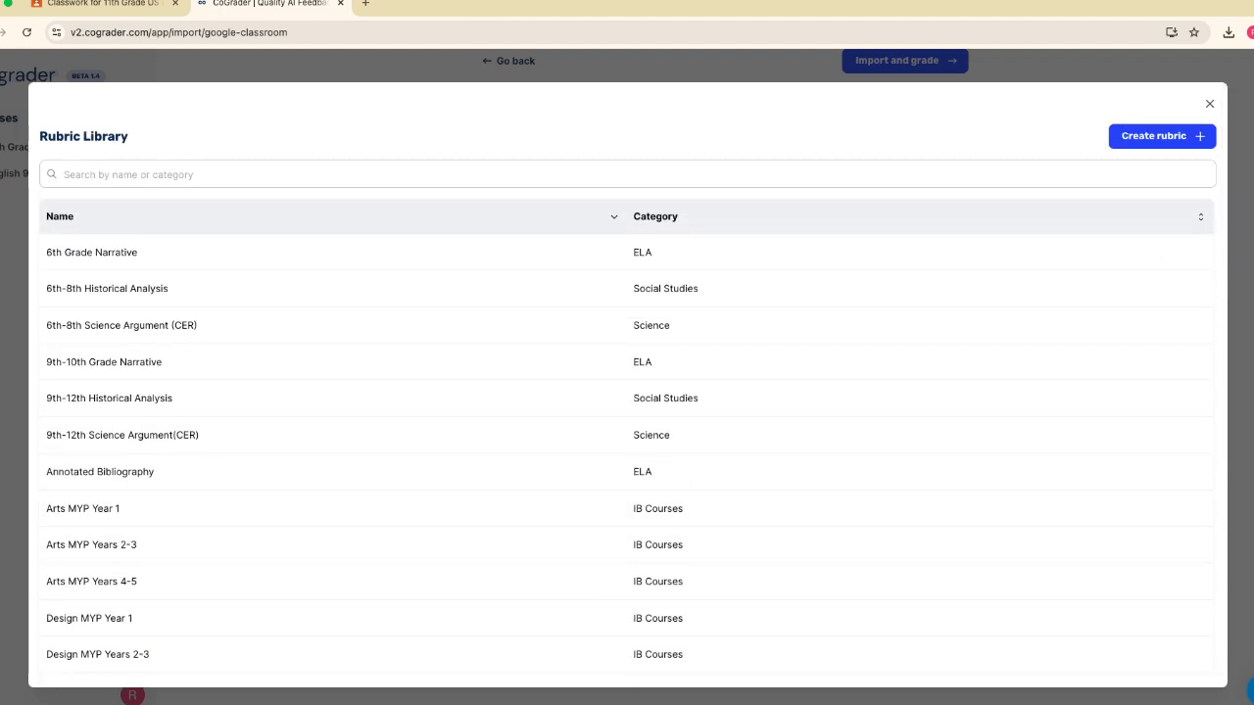
left_click(1175, 138)
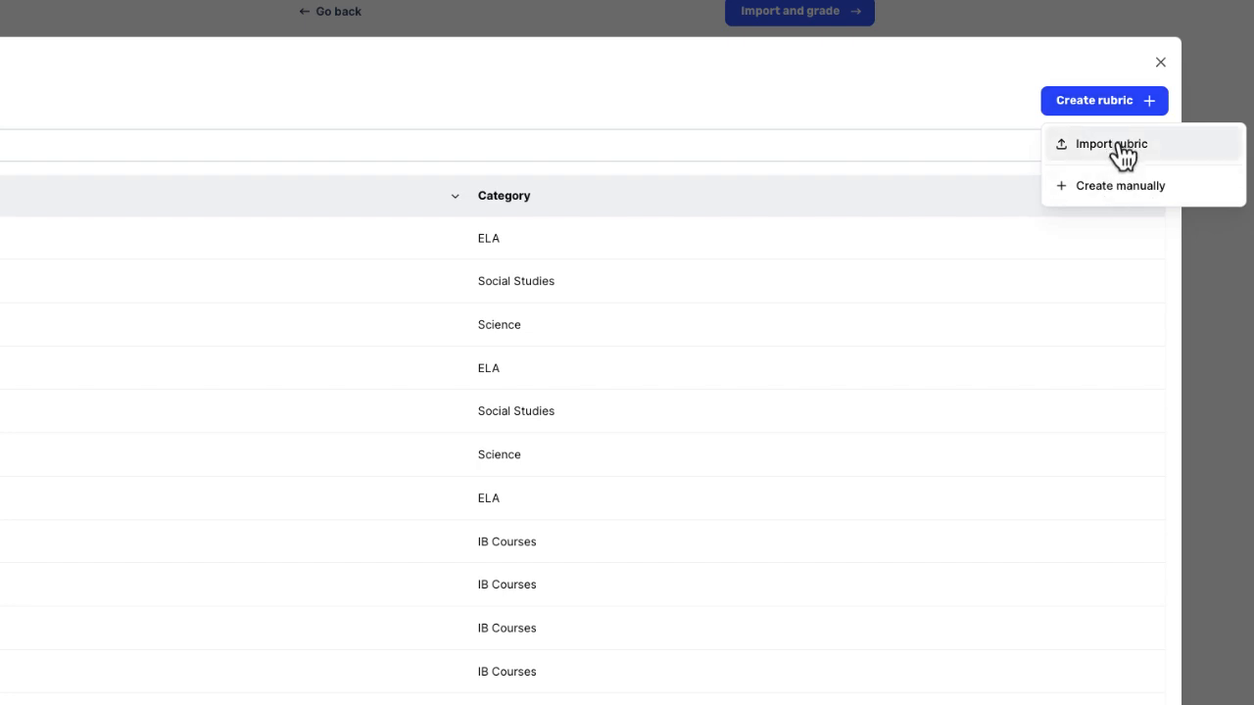
left_click(1122, 157)
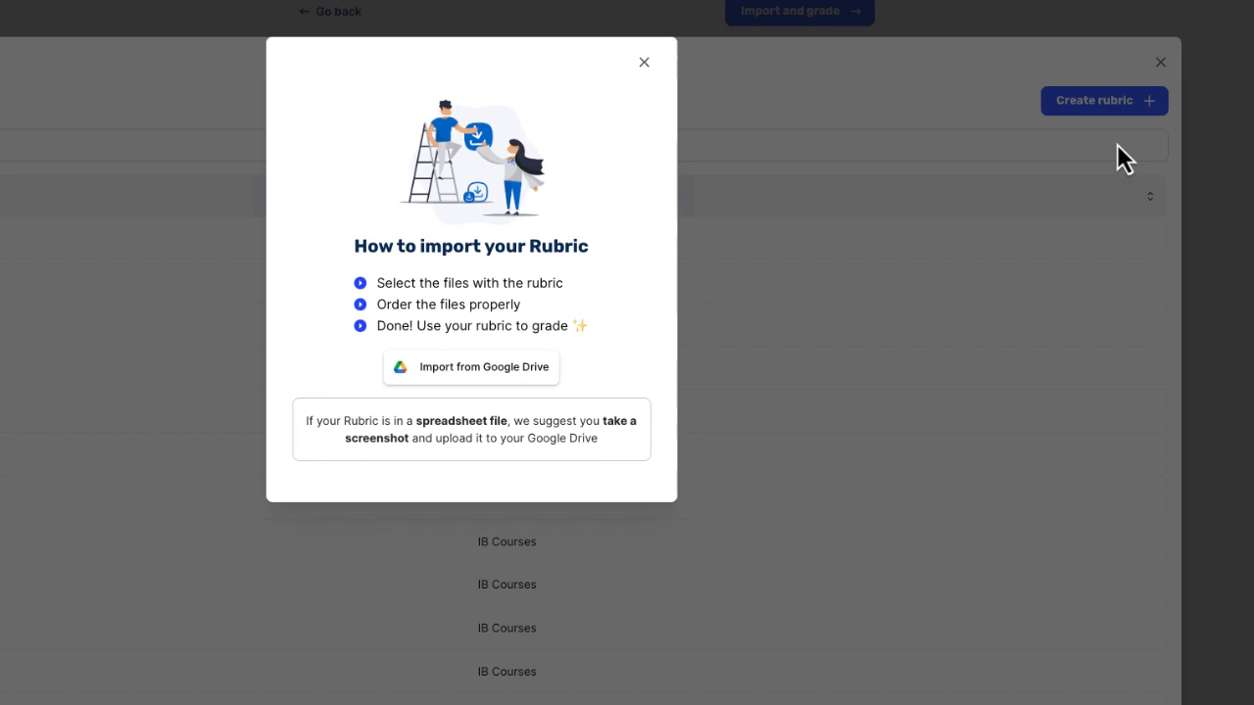
left_click(644, 63)
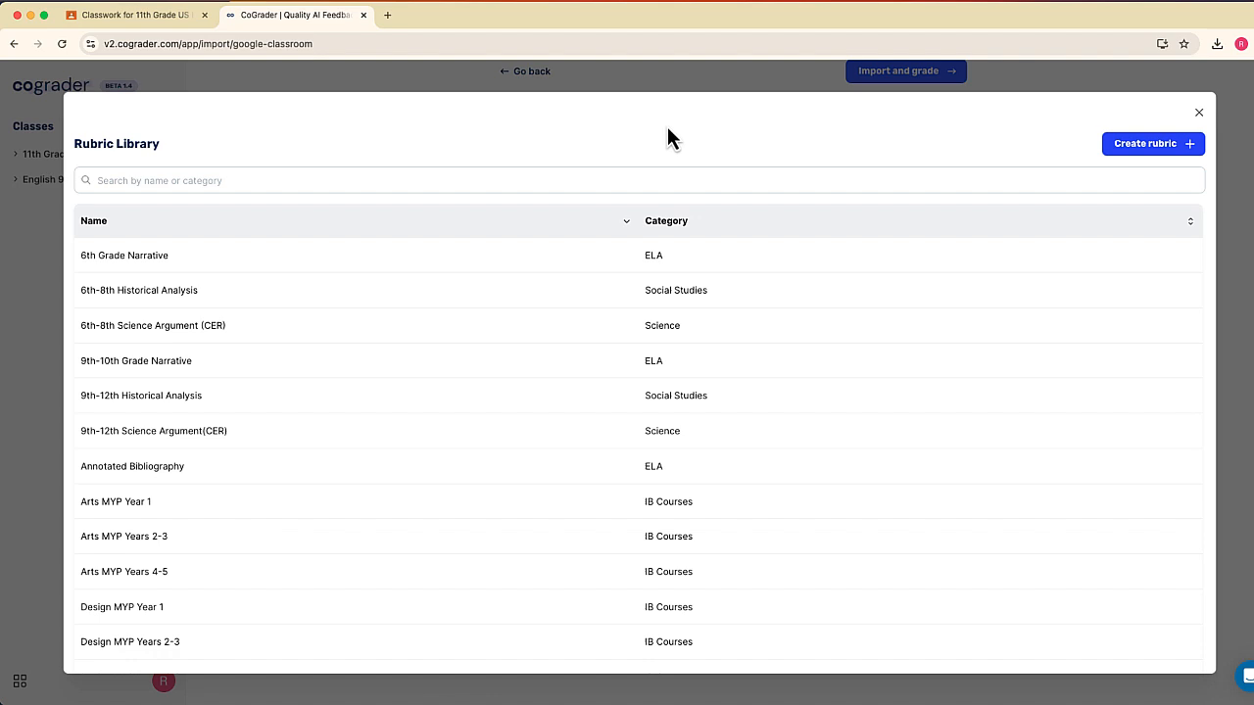
Search the rubrics for "Social Studies", select 9th-12th Historical Analysis, and import the assignment for grading.
left_click(546, 179)
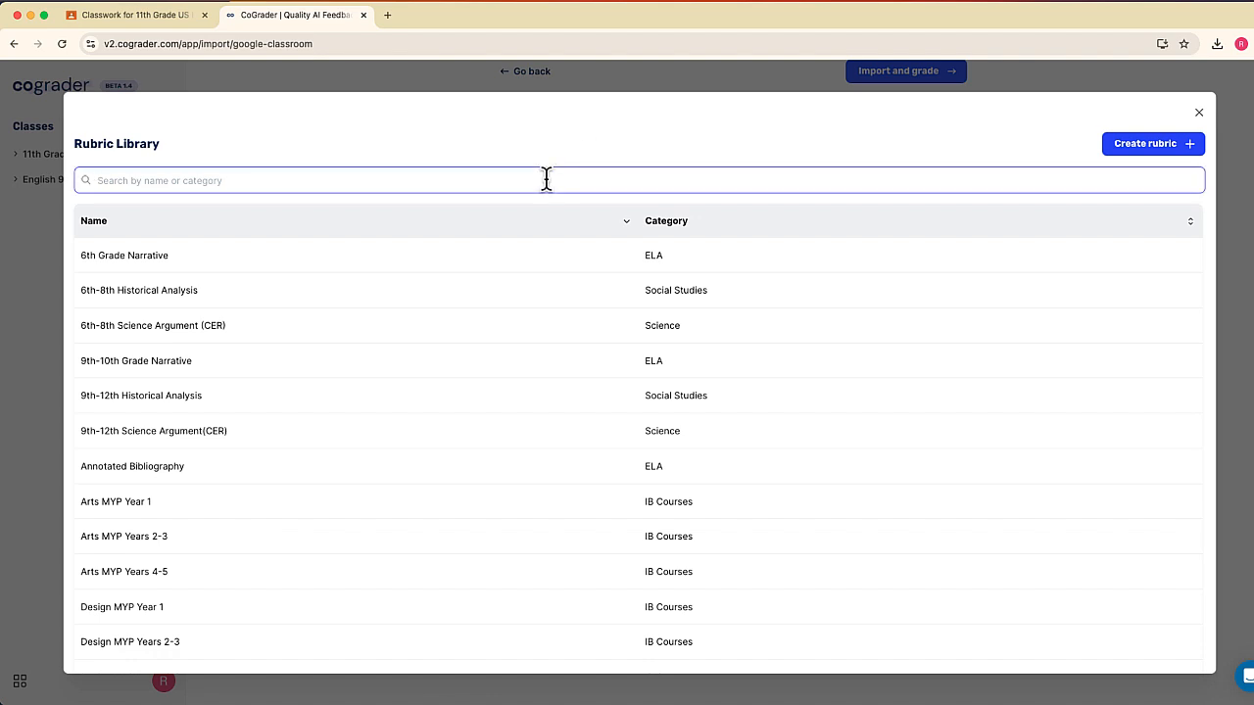
type("Social Studies")
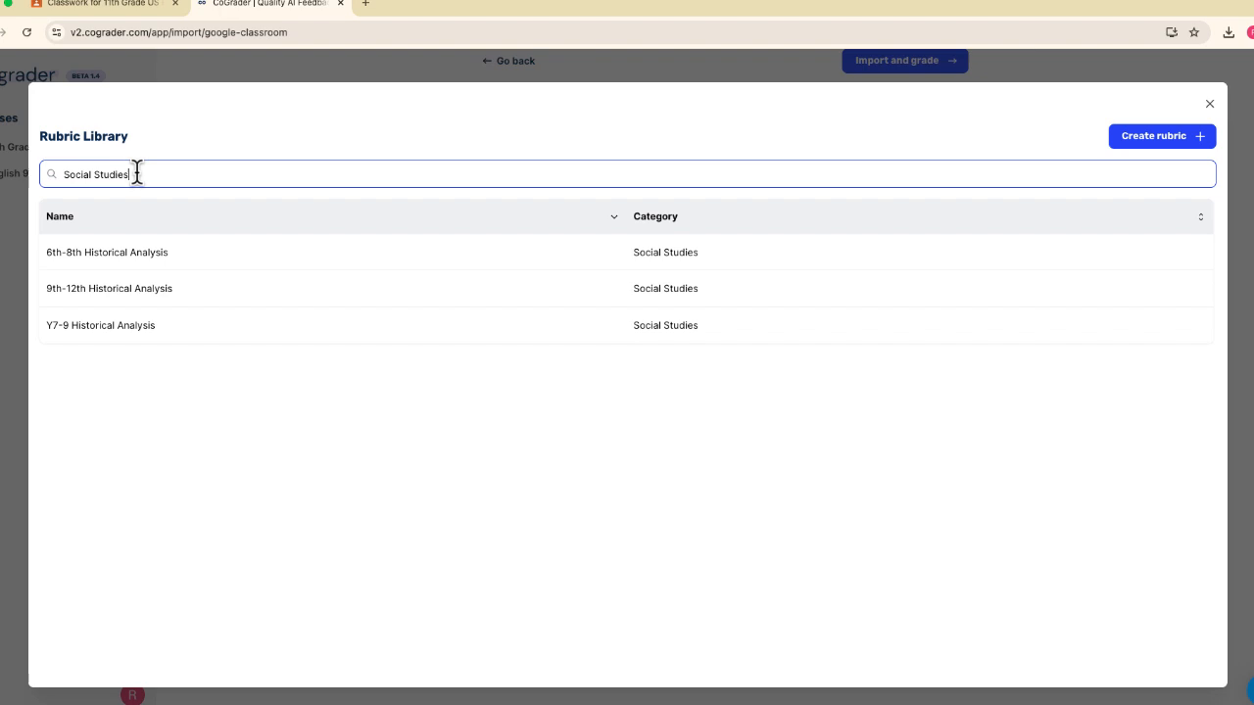
left_click(121, 292)
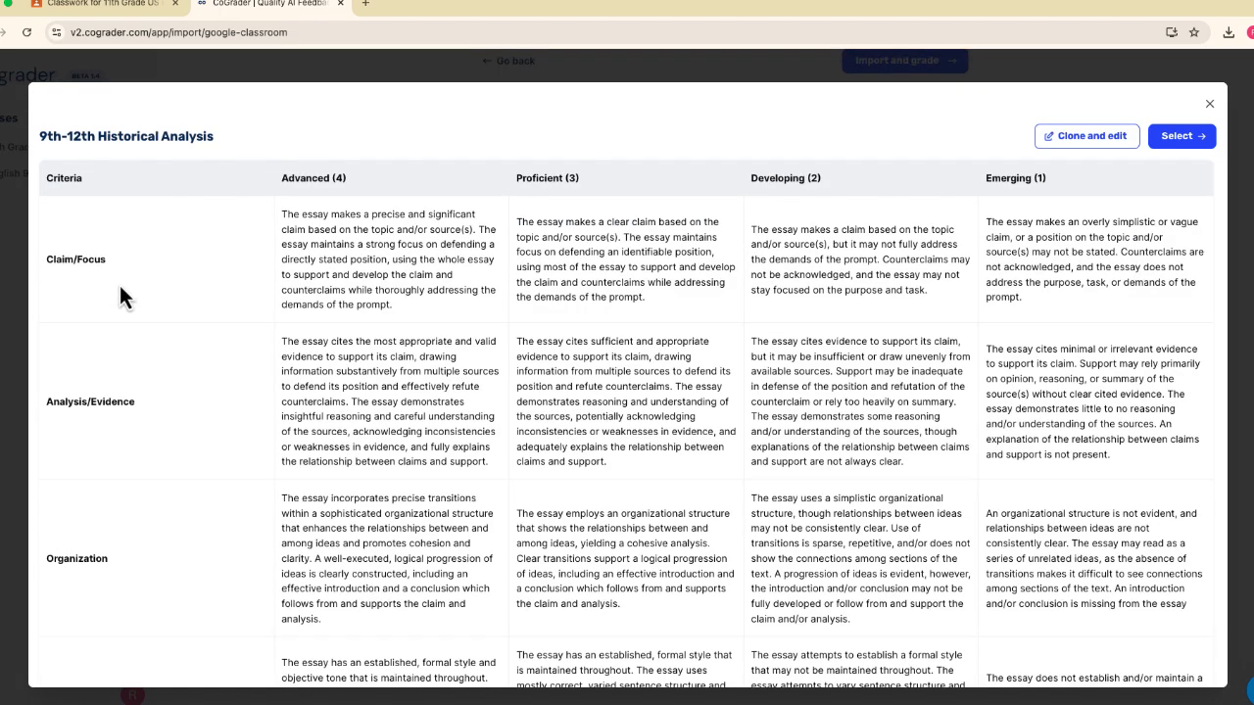
left_click(1179, 140)
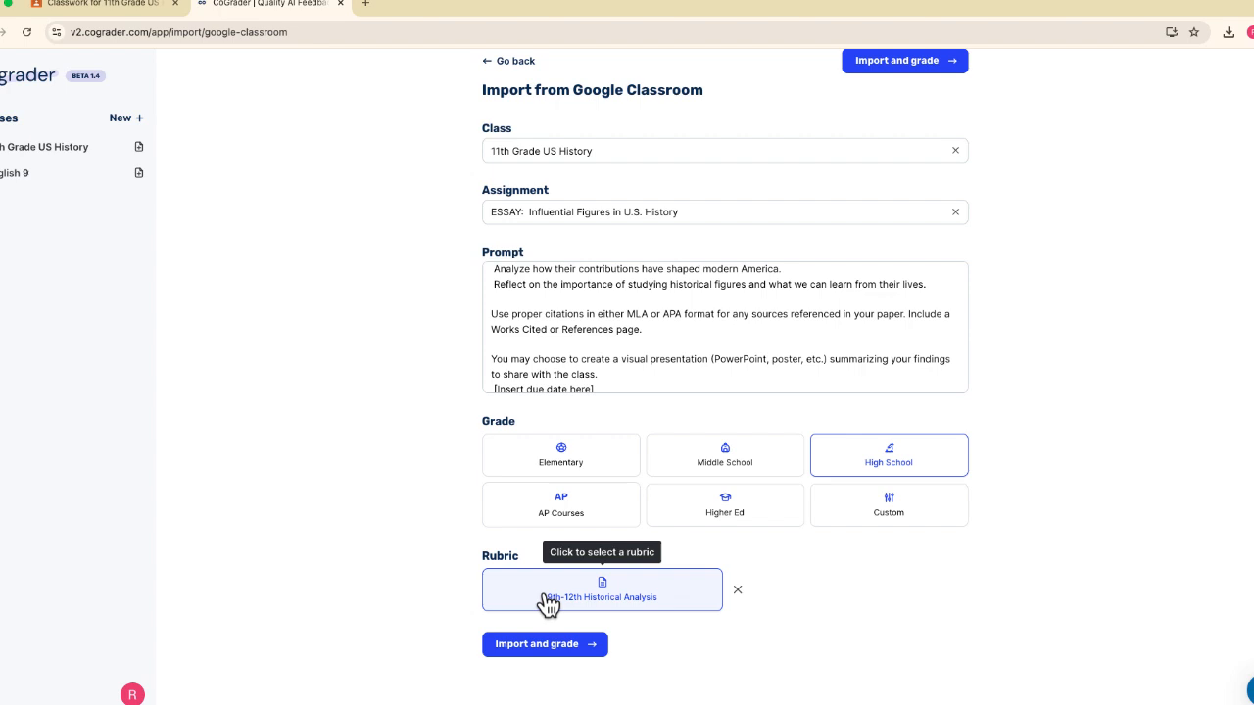
left_click(551, 646)
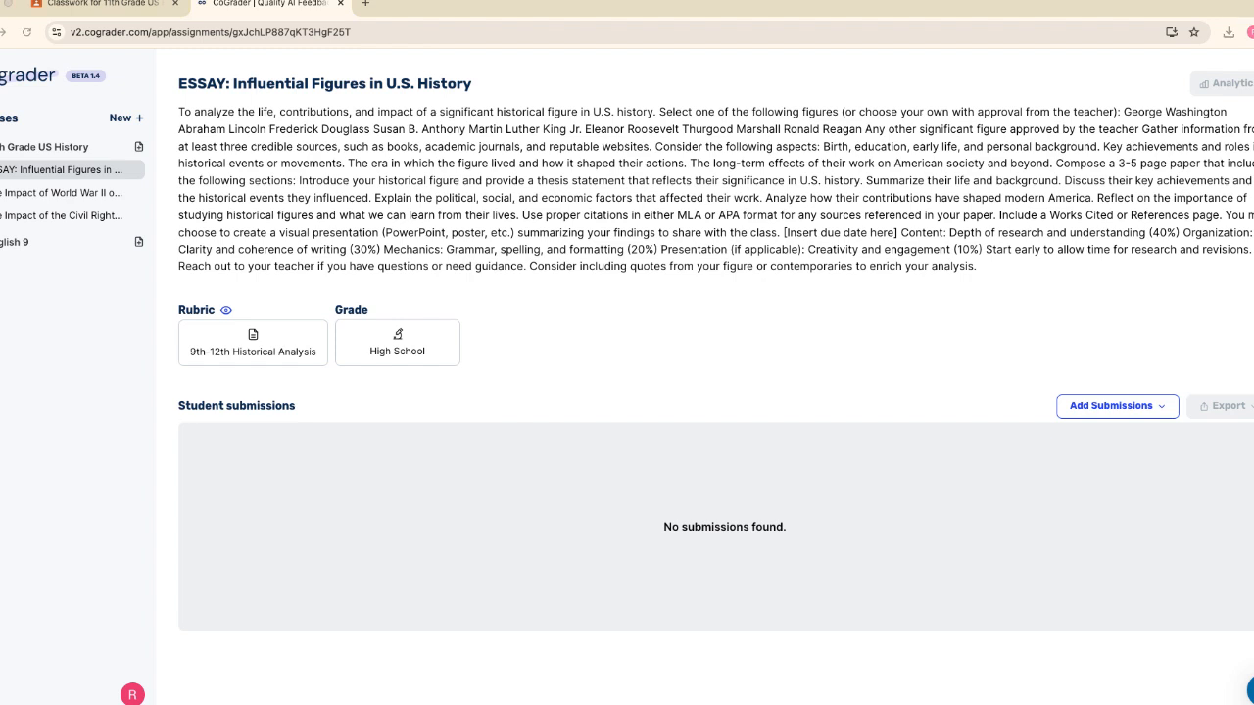
Upload all eight student essay PDFs from the Assignments folder as submissions to the assignment.
left_click_drag(1253, 490, 380, 179)
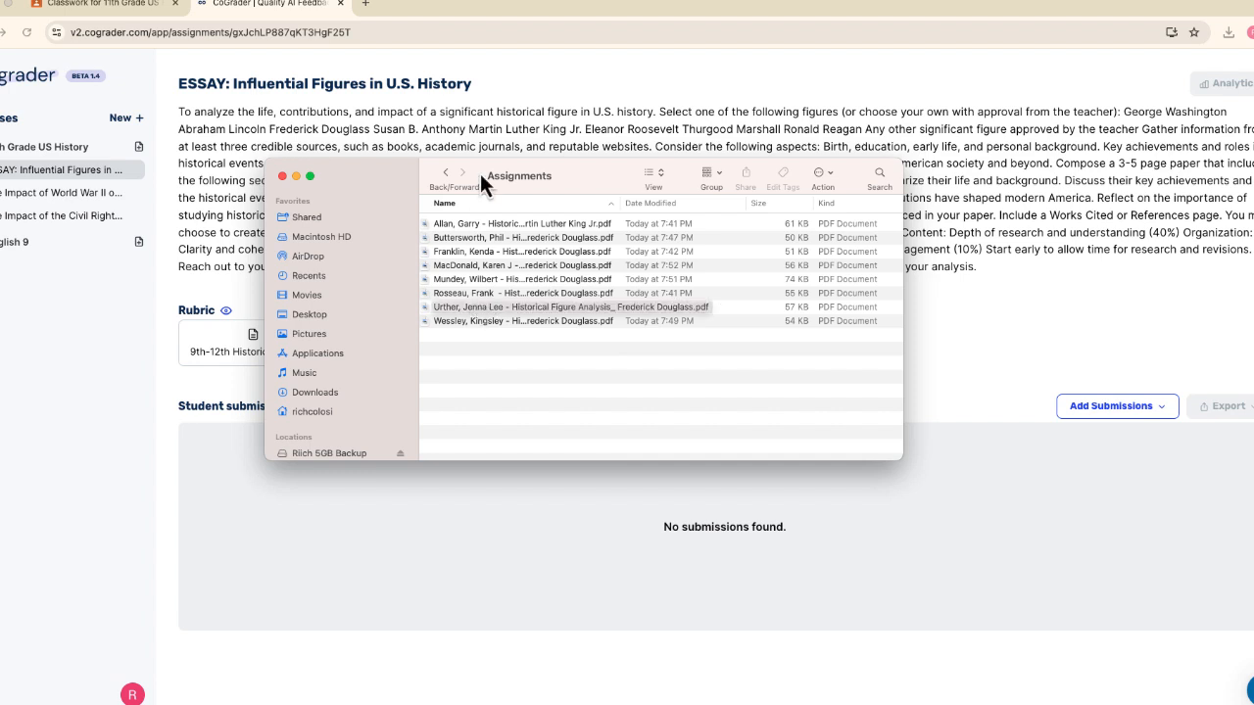
left_click(1050, 364)
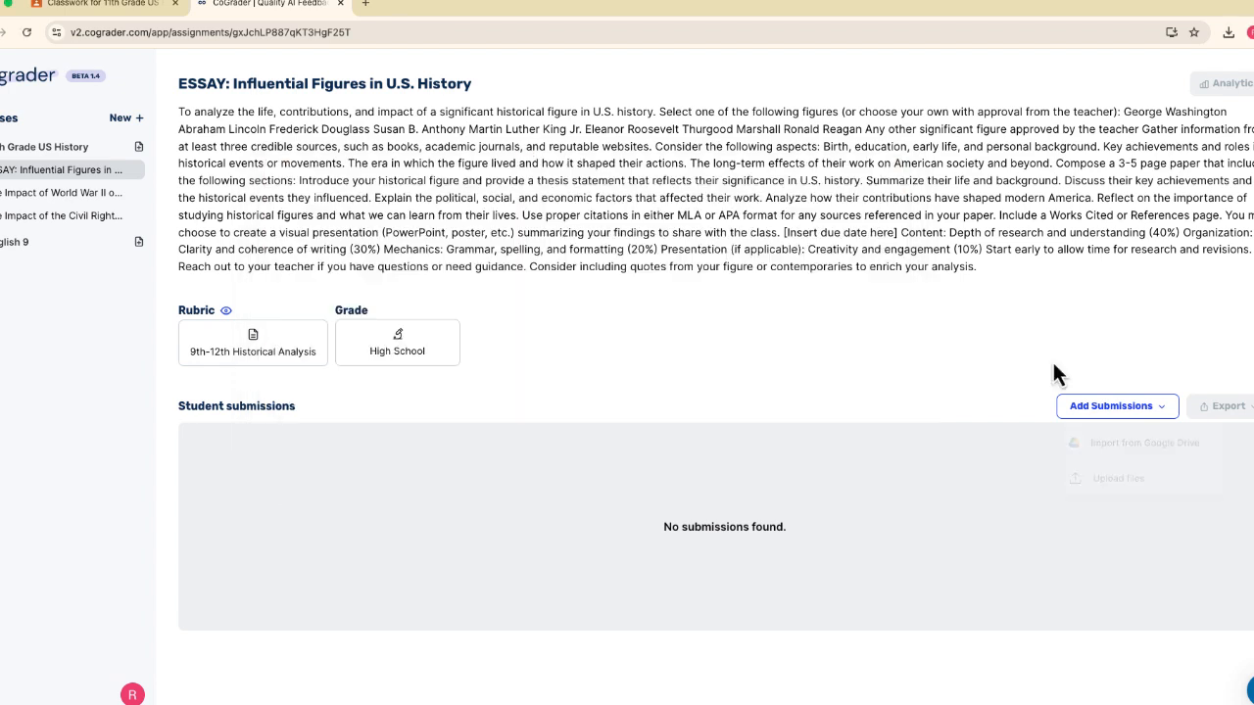
left_click(1114, 411)
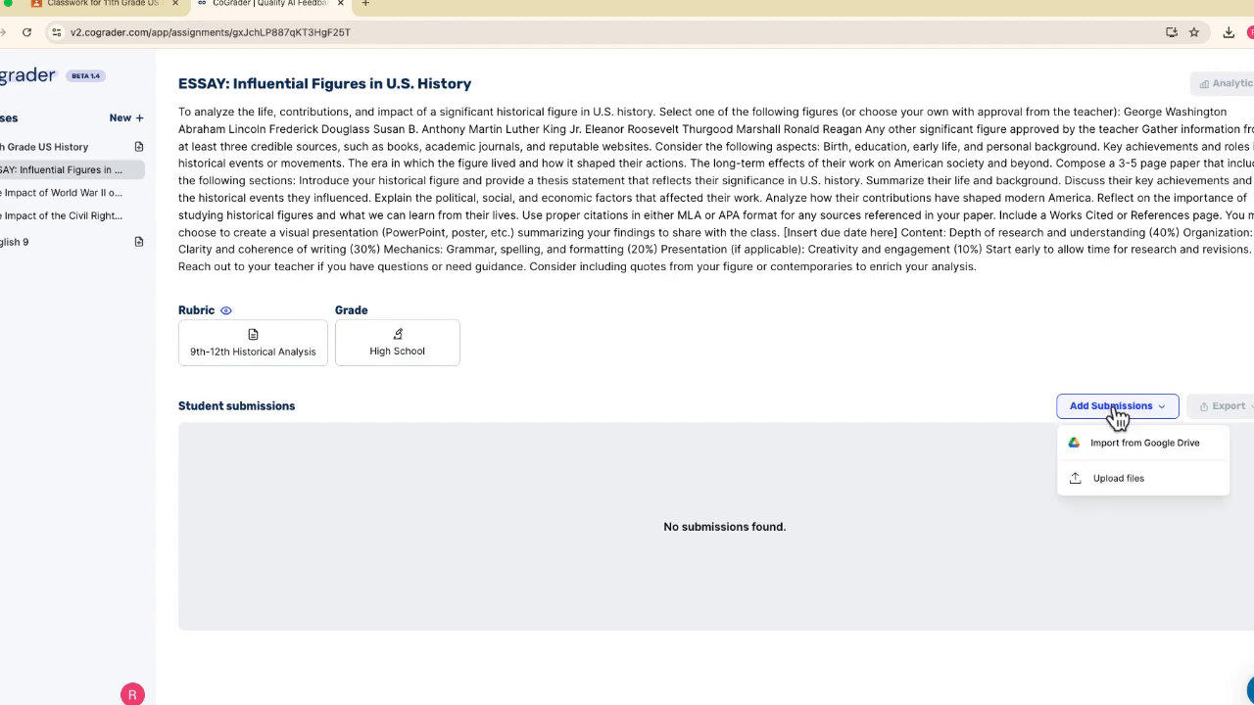
left_click(1128, 484)
left_click_drag(1019, 271, 900, 125)
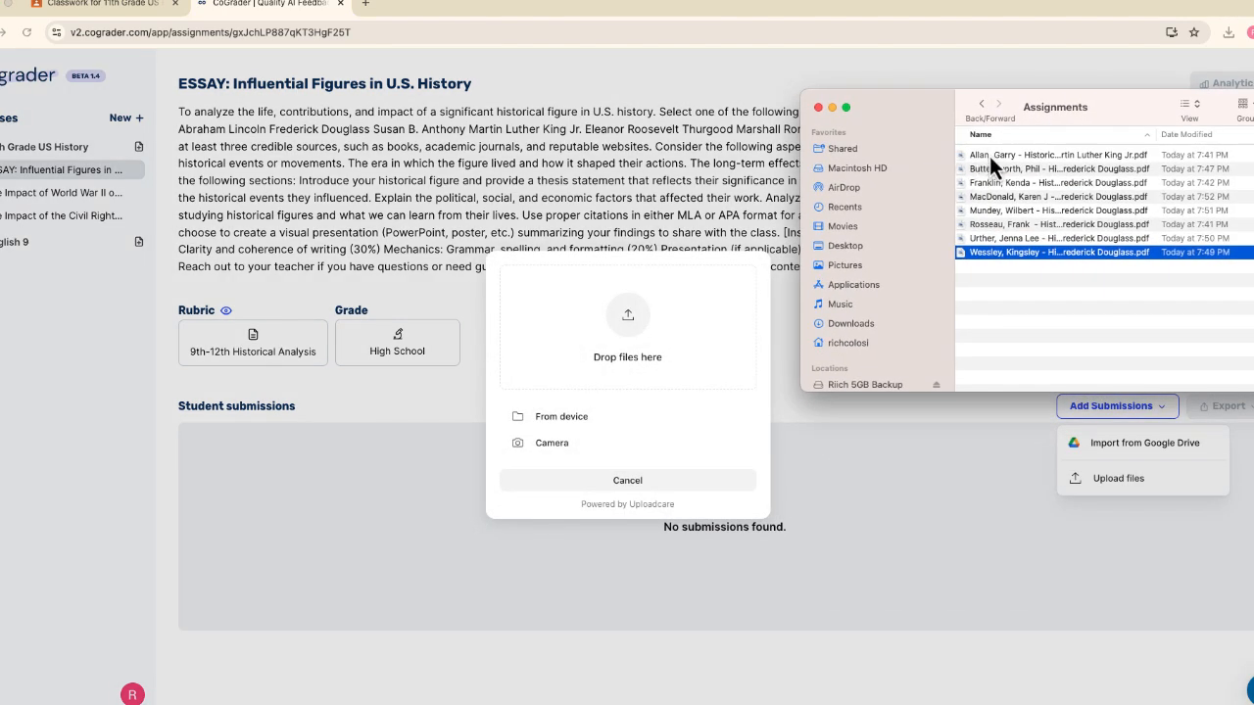
left_click(992, 157, "shift")
left_click_drag(1002, 177, 622, 338)
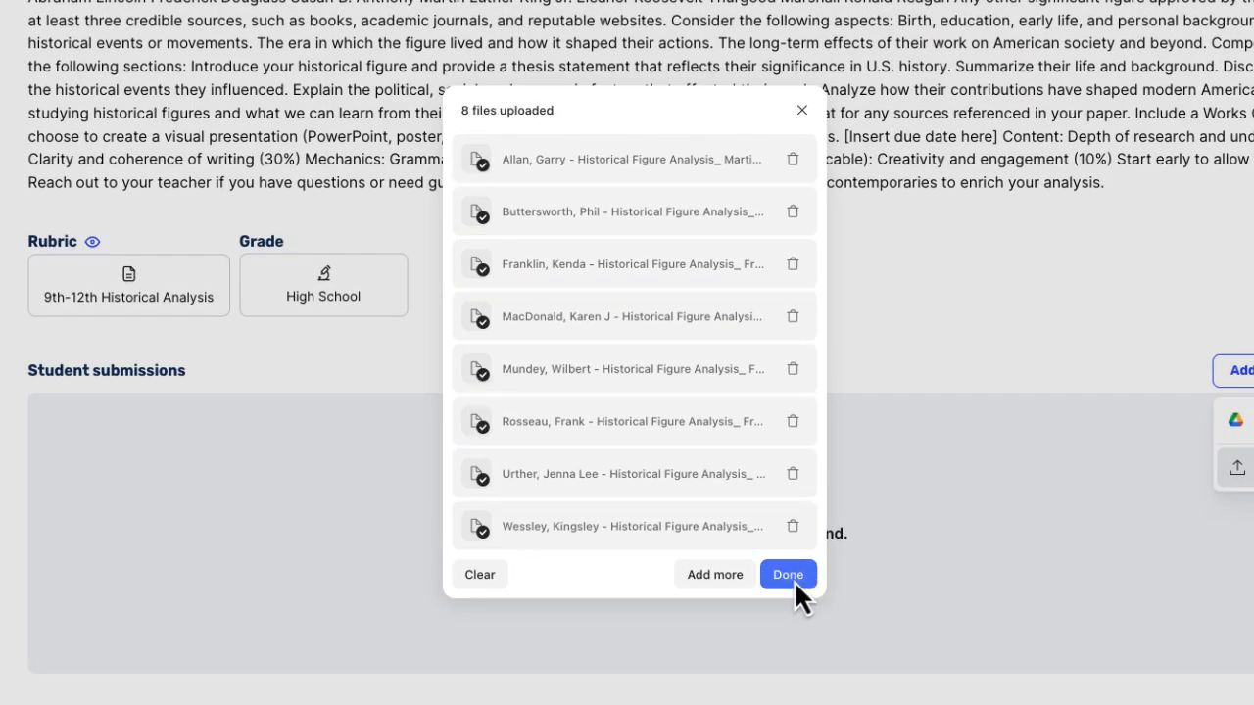
left_click(793, 580)
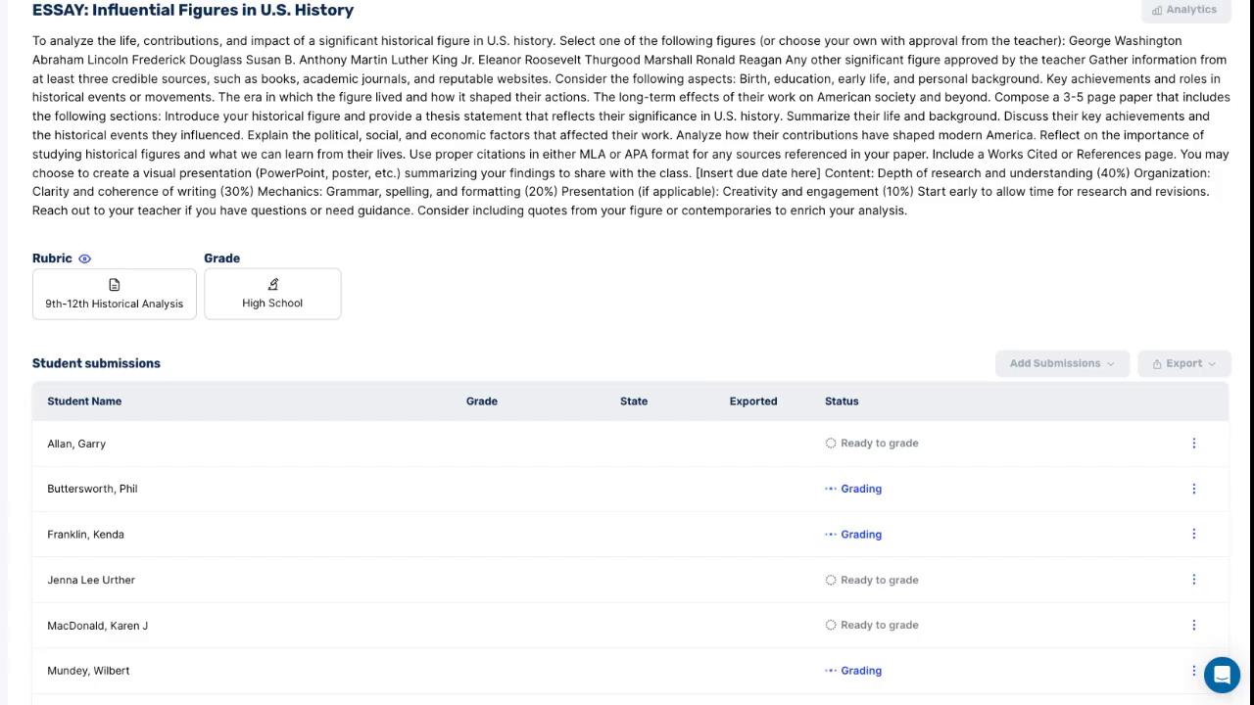
Check the grading status and scores of all student submissions in the list.
scroll(590, 291, "down", 1)
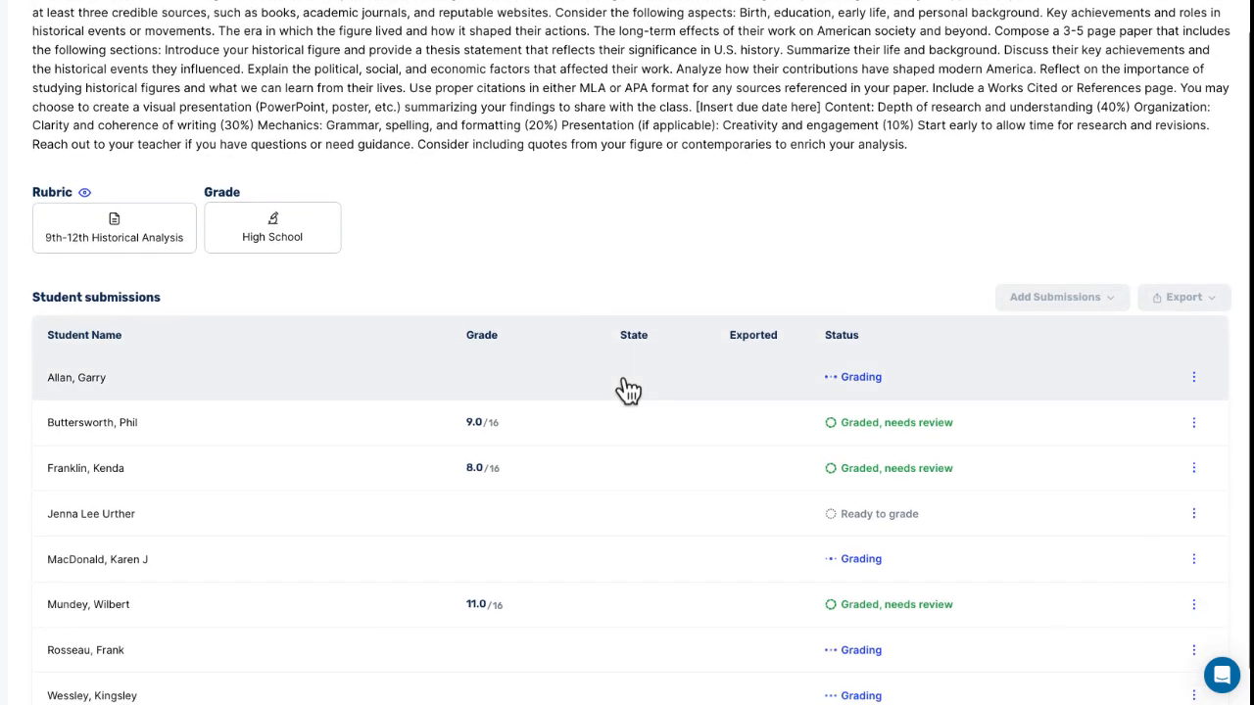
scroll(628, 390, "down", 1)
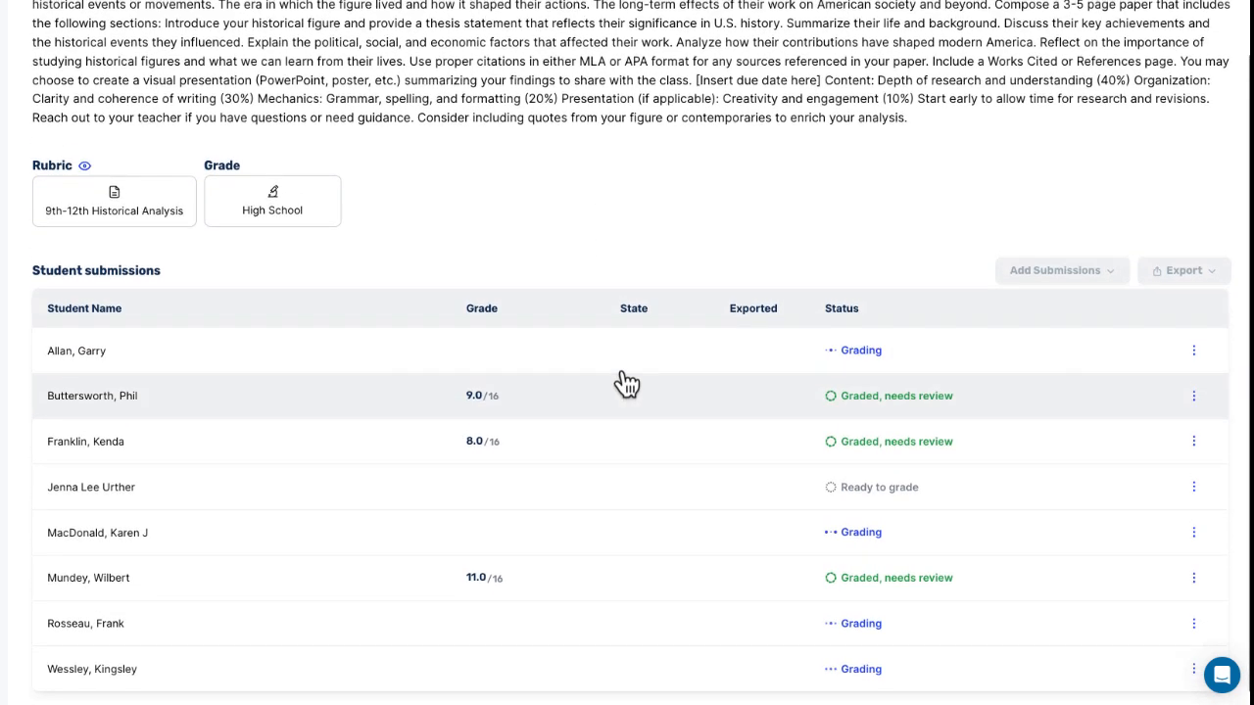
scroll(627, 383, "up", 1)
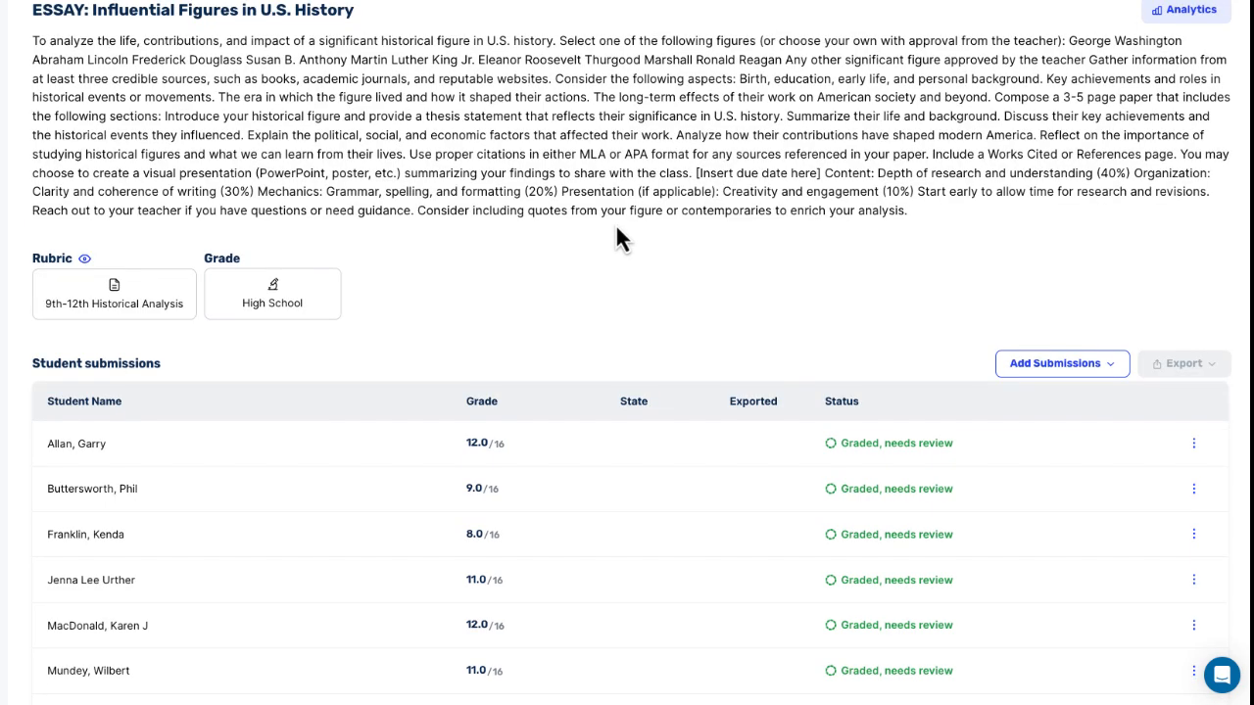
scroll(615, 224, "down", 1)
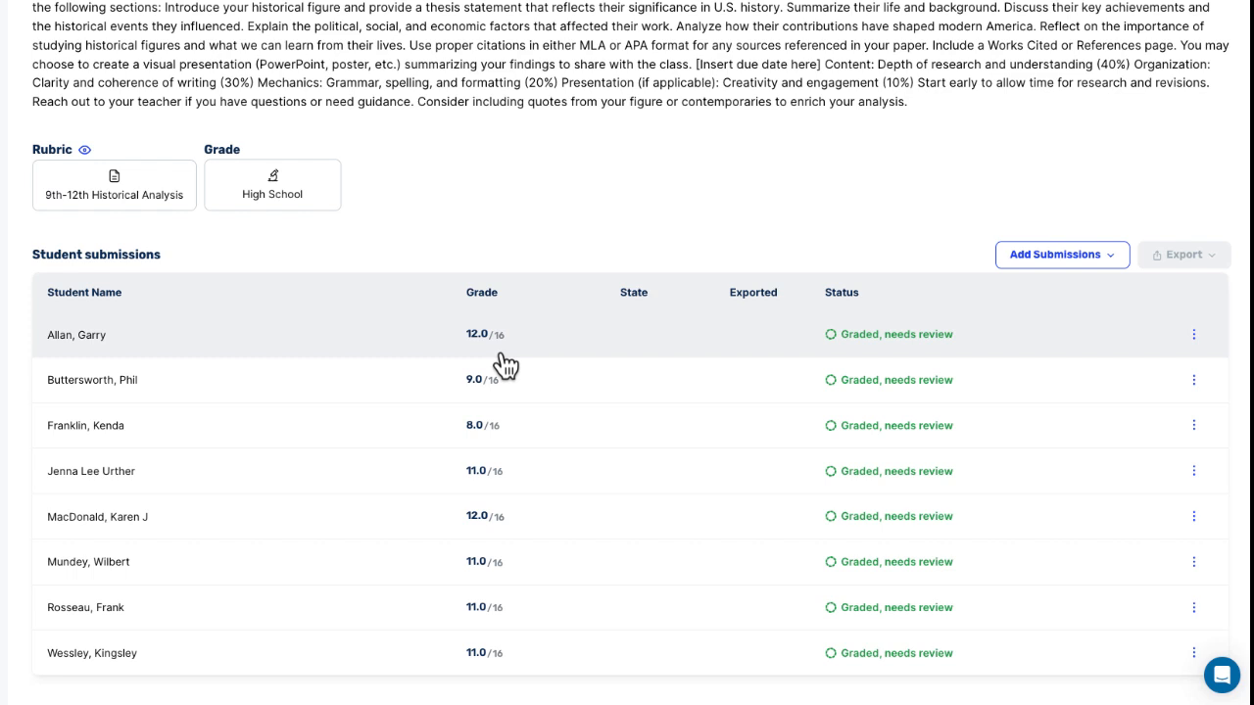
Open the first student's graded essay and review its feedback summary, highlighted passages, and rubric comments and scores.
left_click(552, 348)
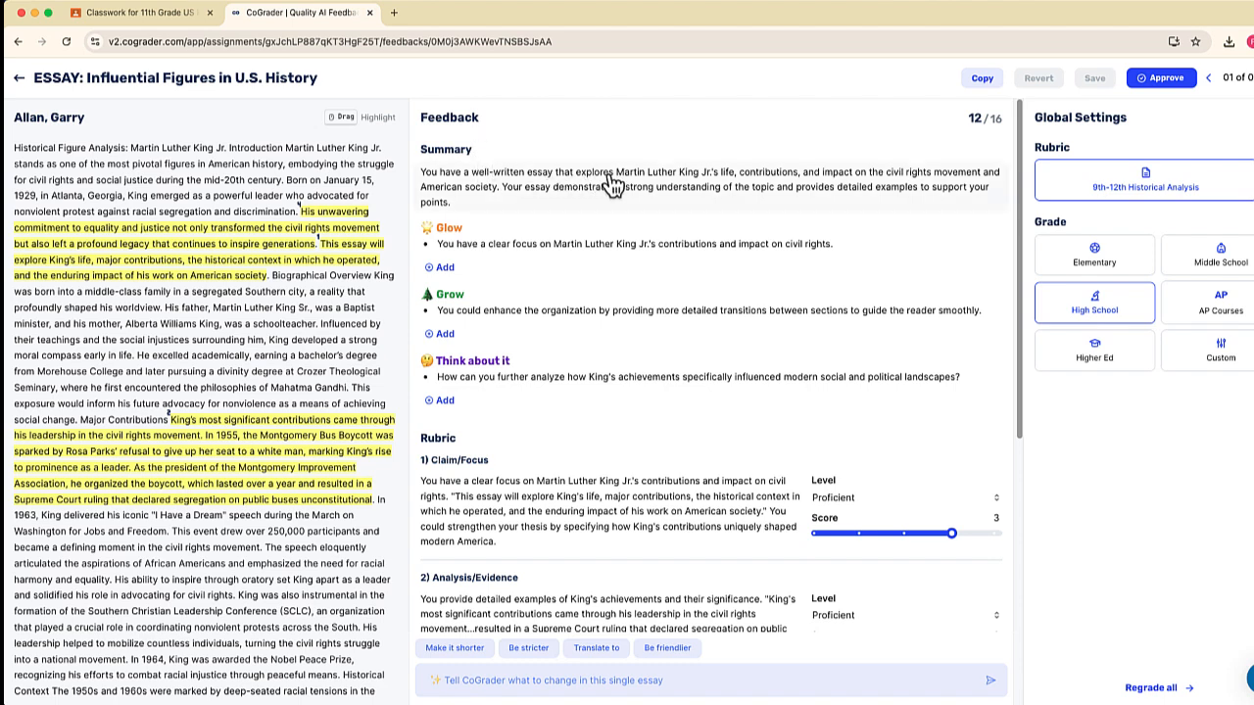
scroll(571, 289, "down", 2)
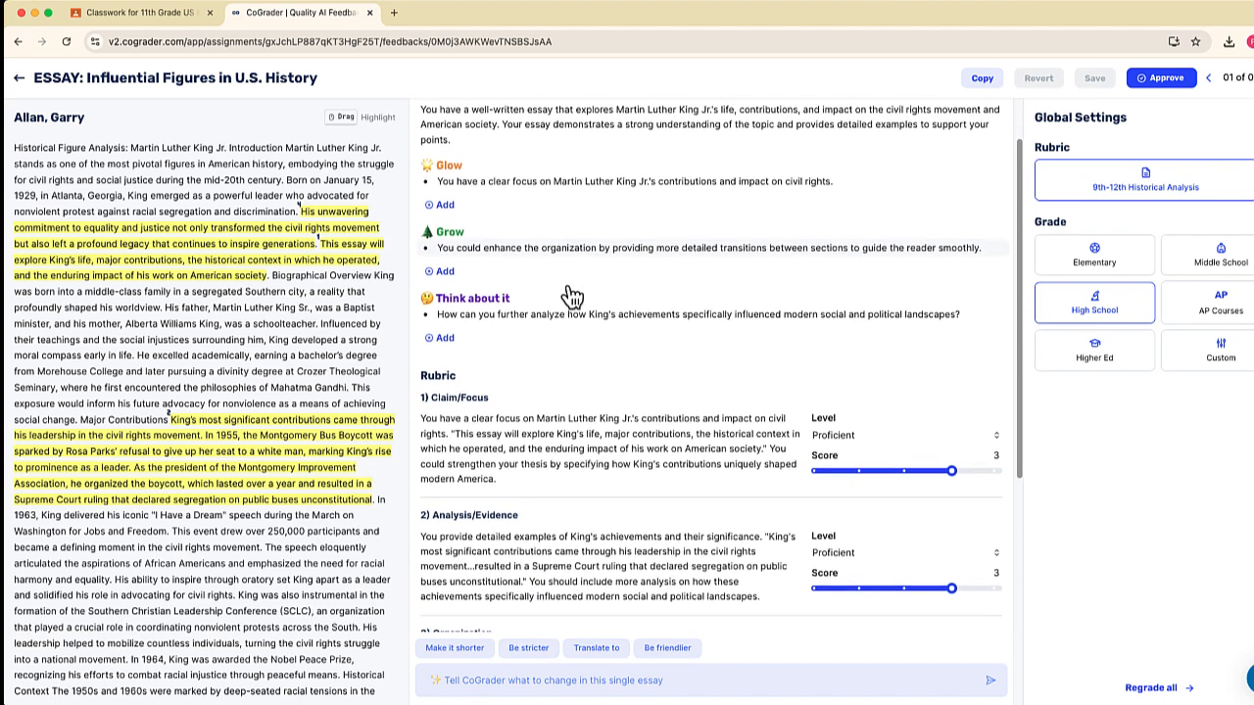
scroll(570, 297, "down", 2)
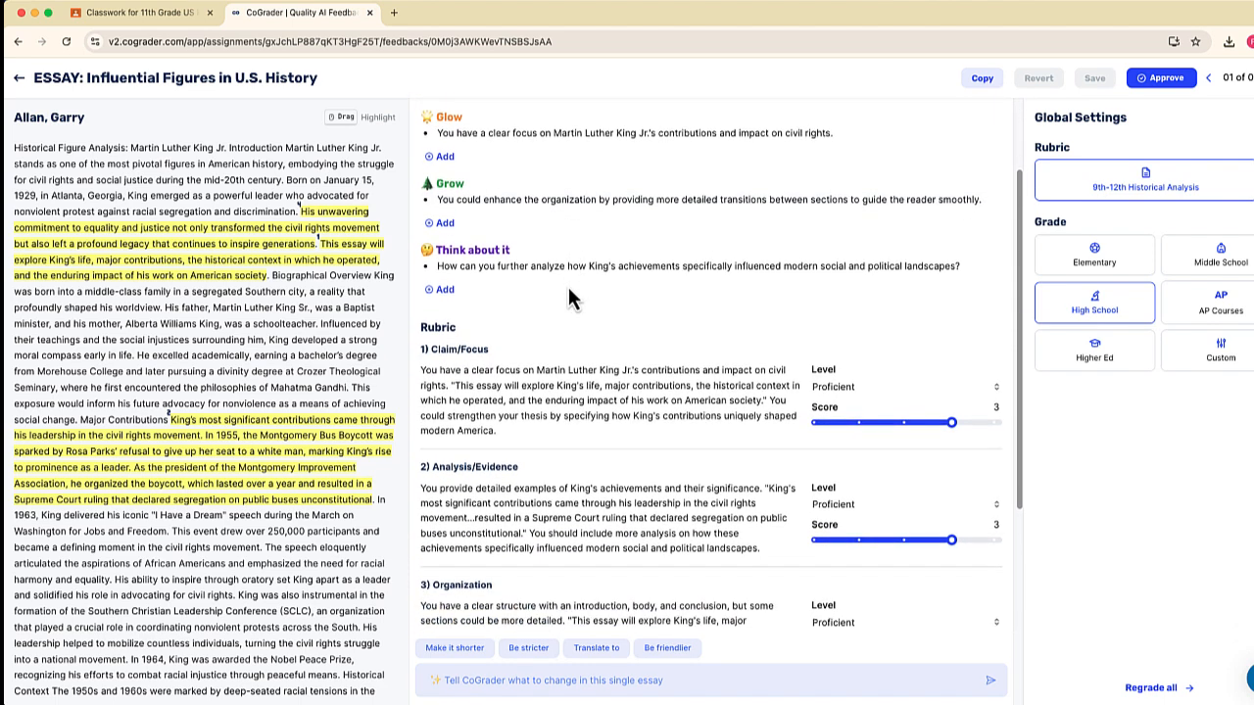
scroll(570, 297, "down", 3)
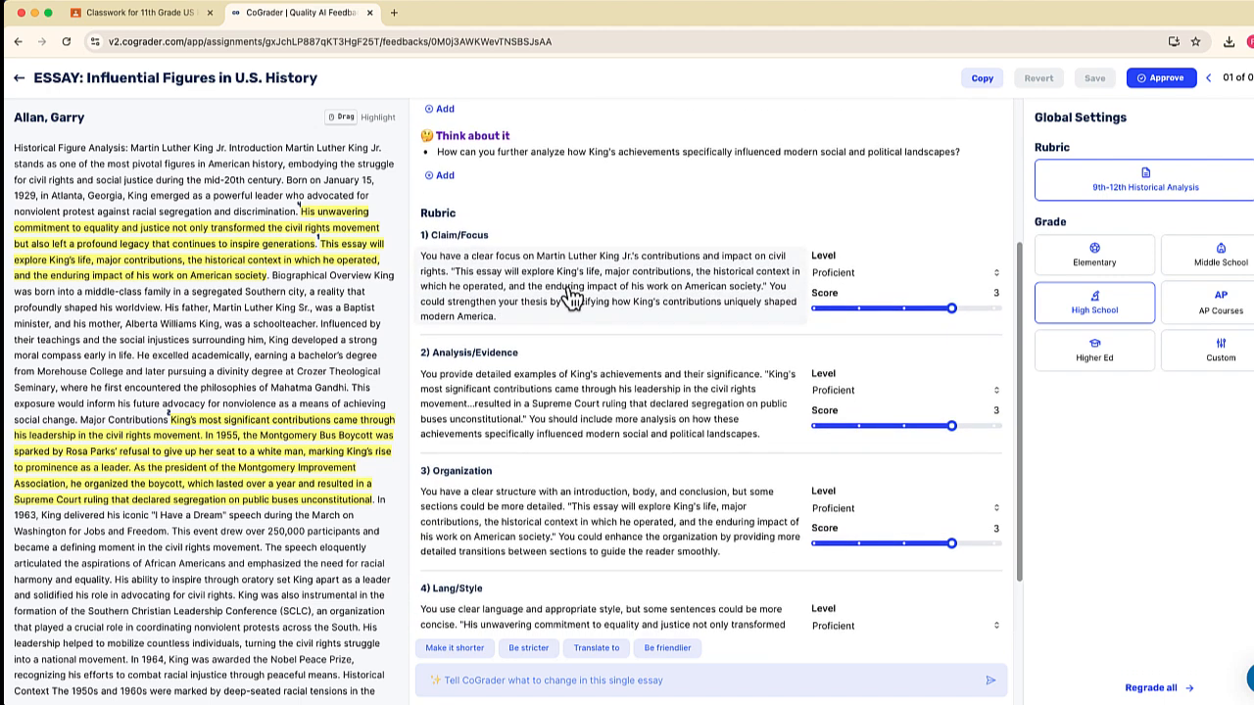
scroll(574, 324, "down", 1)
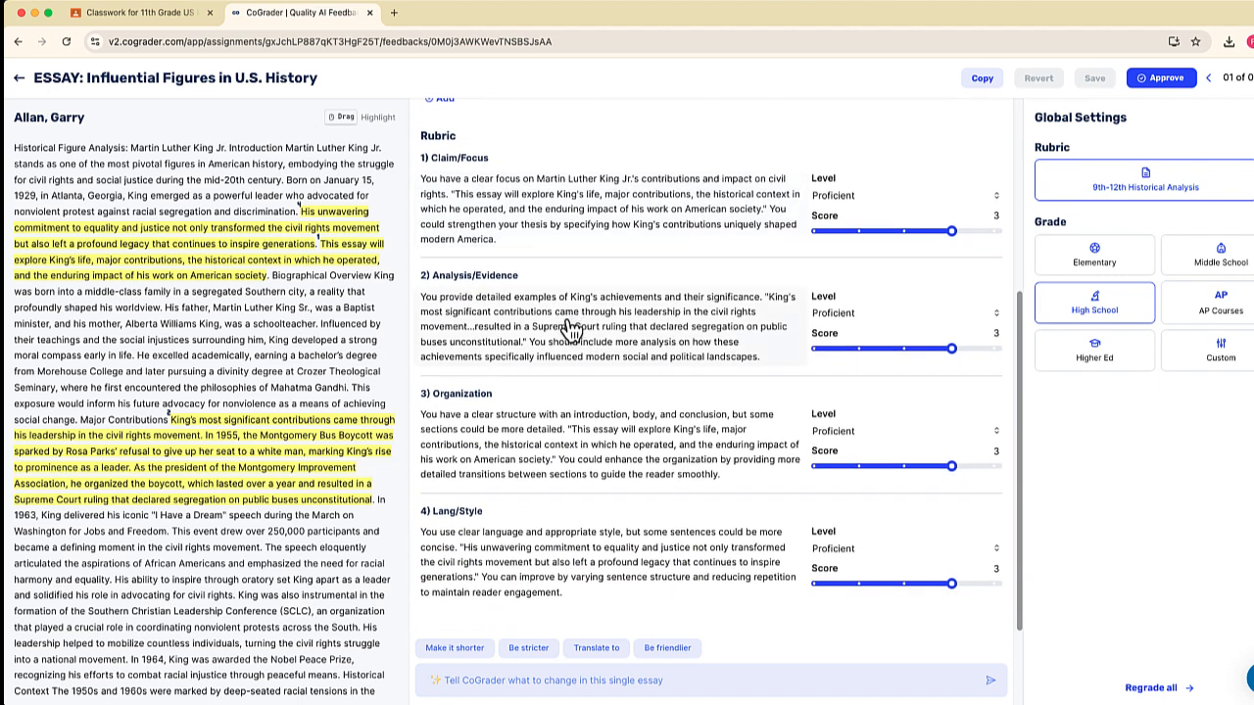
scroll(688, 273, "up", 5)
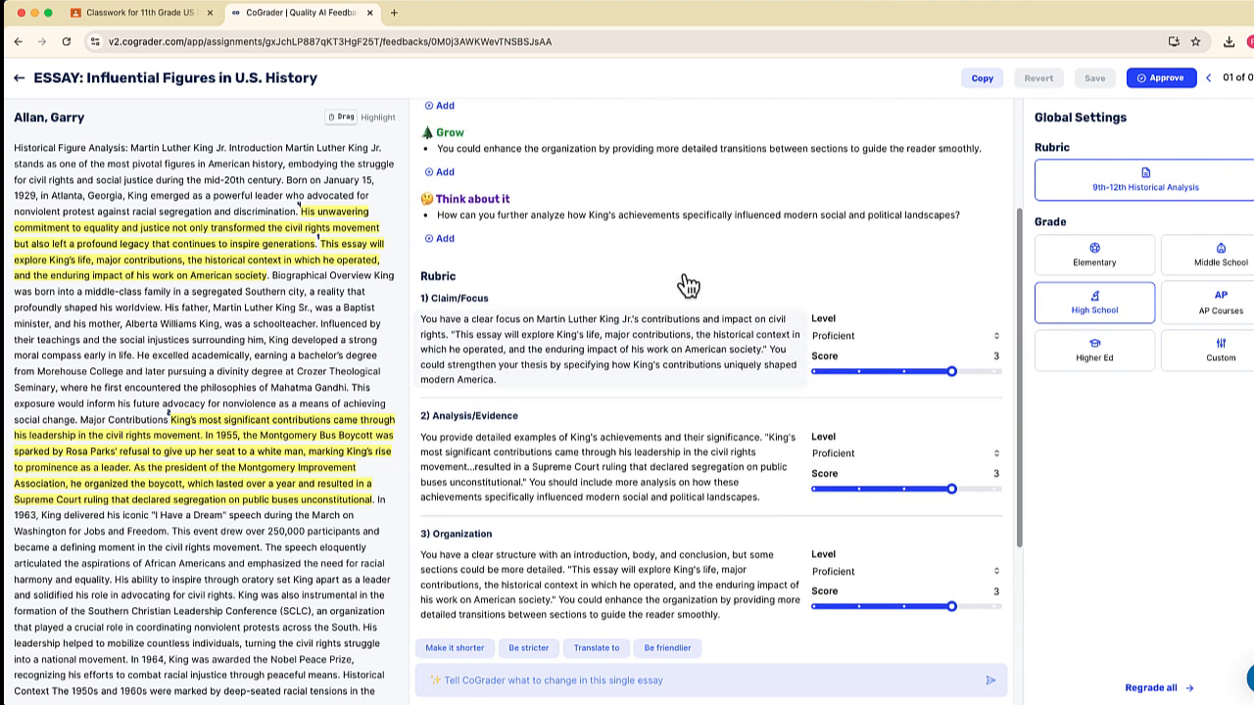
scroll(688, 275, "down", 3)
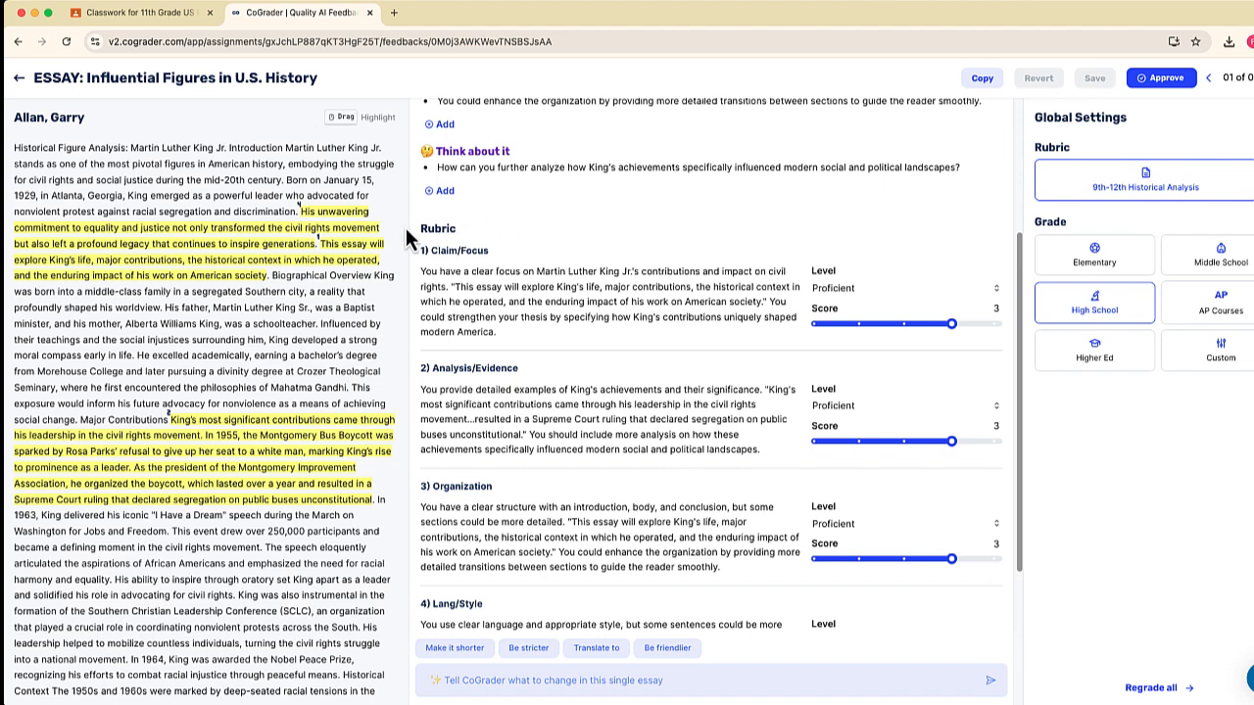
mouse_move(336, 253)
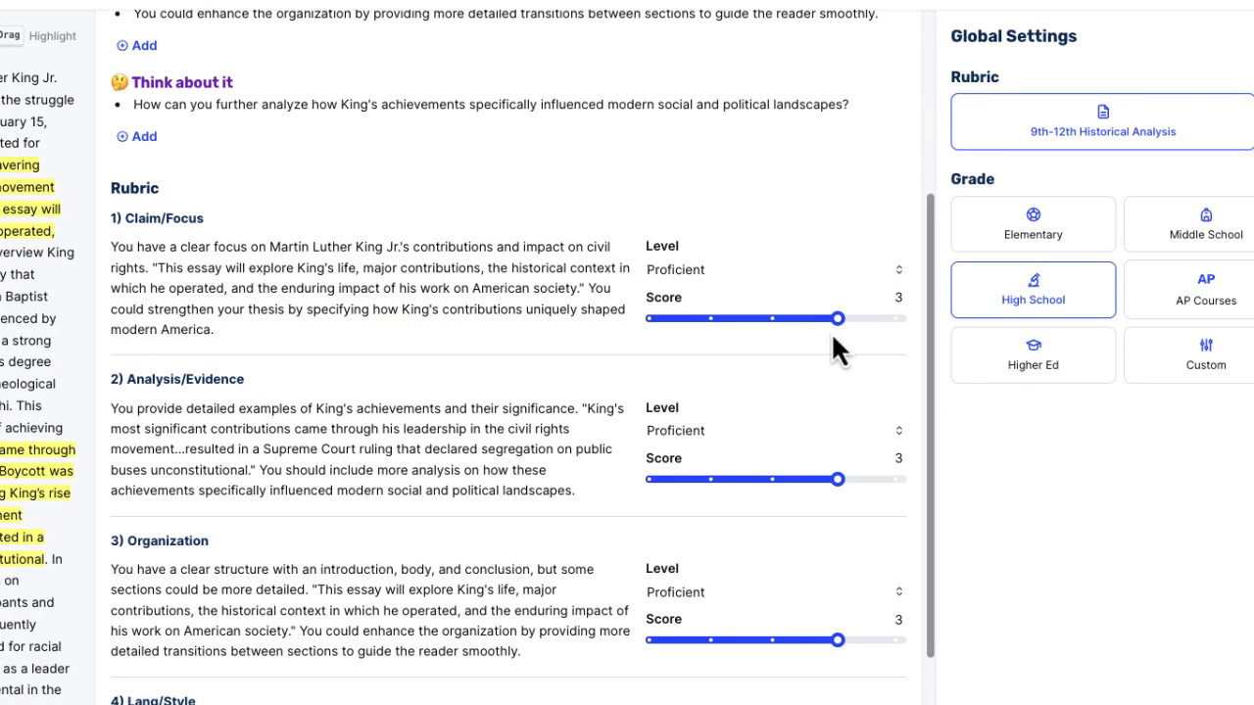
Check the Claim/Focus level options, and raise the scores to 3.3 for Claim/Focus and 3.2 for Analysis/Evidence.
left_click(910, 284)
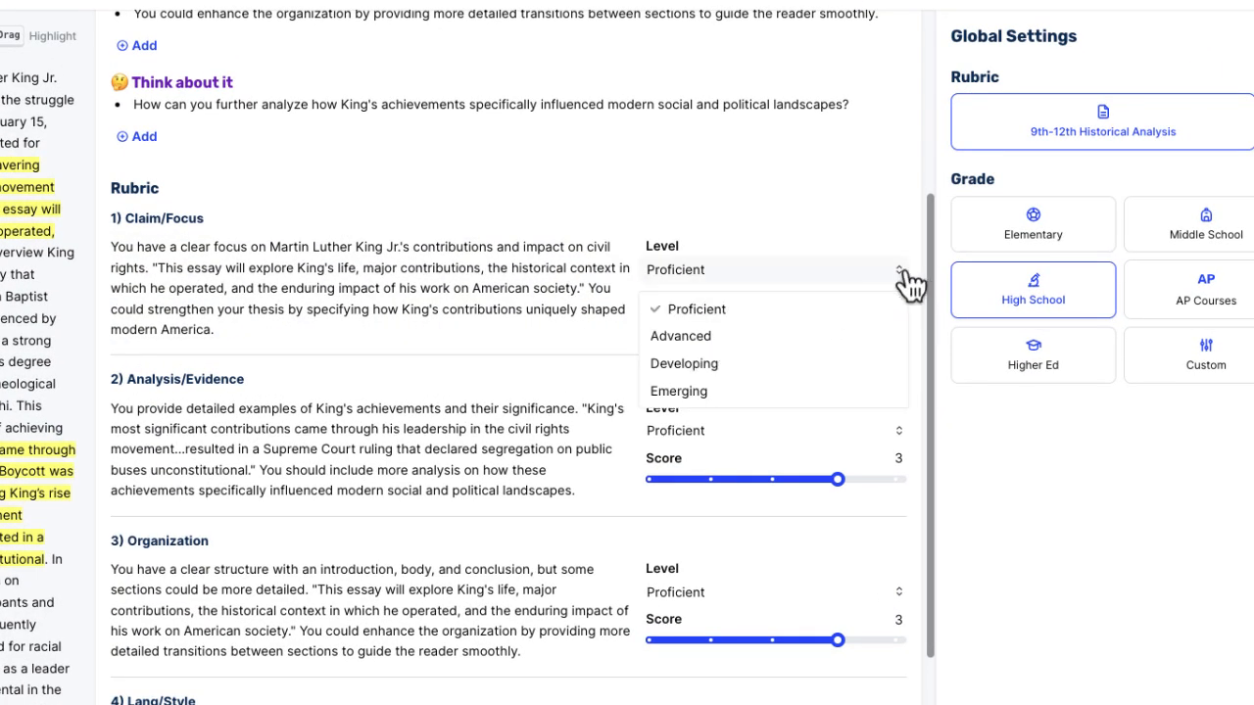
left_click(910, 284)
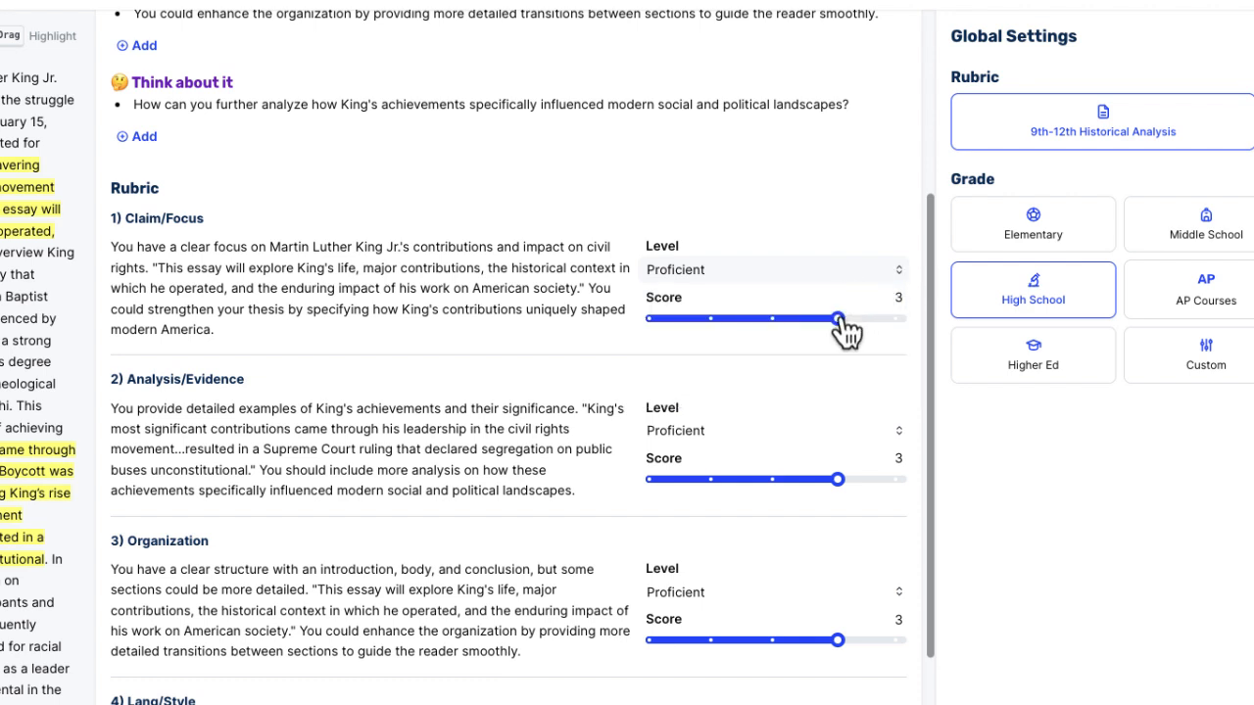
mouse_move(840, 319)
left_mouse_down()
mouse_move(809, 320)
mouse_move(859, 327)
left_mouse_up()
scroll(842, 436, "down", 1)
left_click_drag(840, 412, 850, 416)
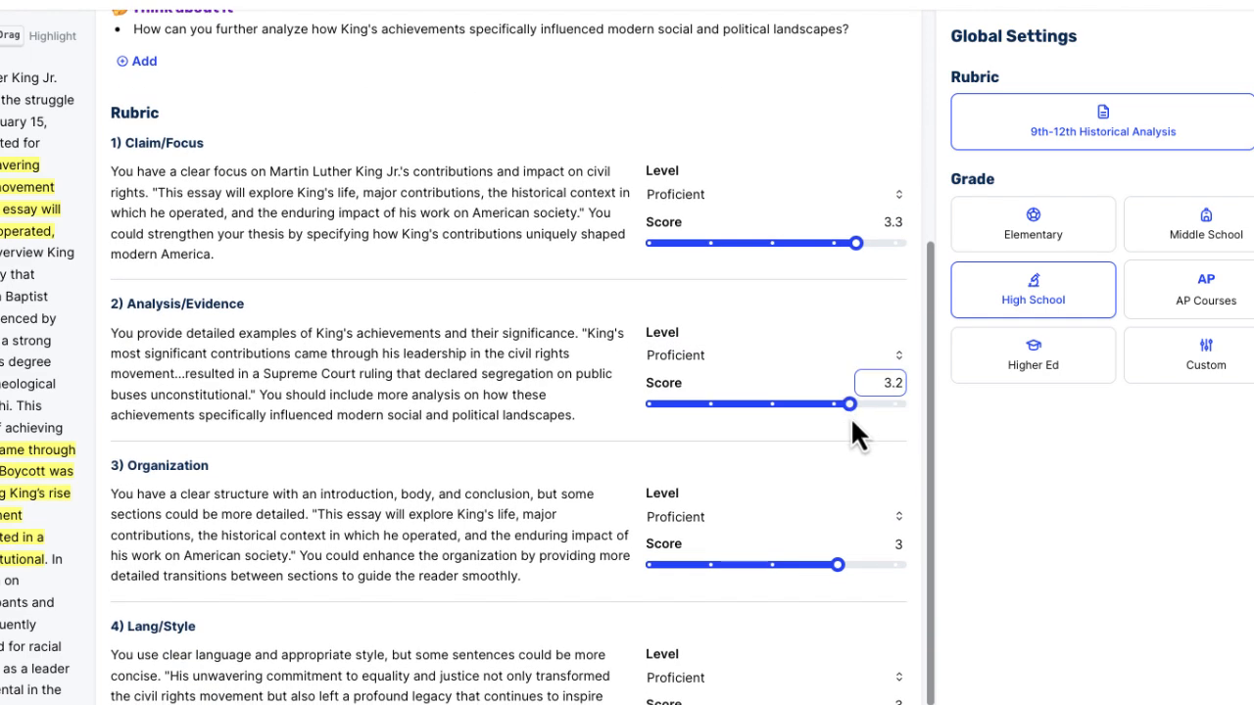
Open the Analysis/Evidence comment for editing and look over the Glow, Grow and Think about it feedback sections.
left_click(388, 422)
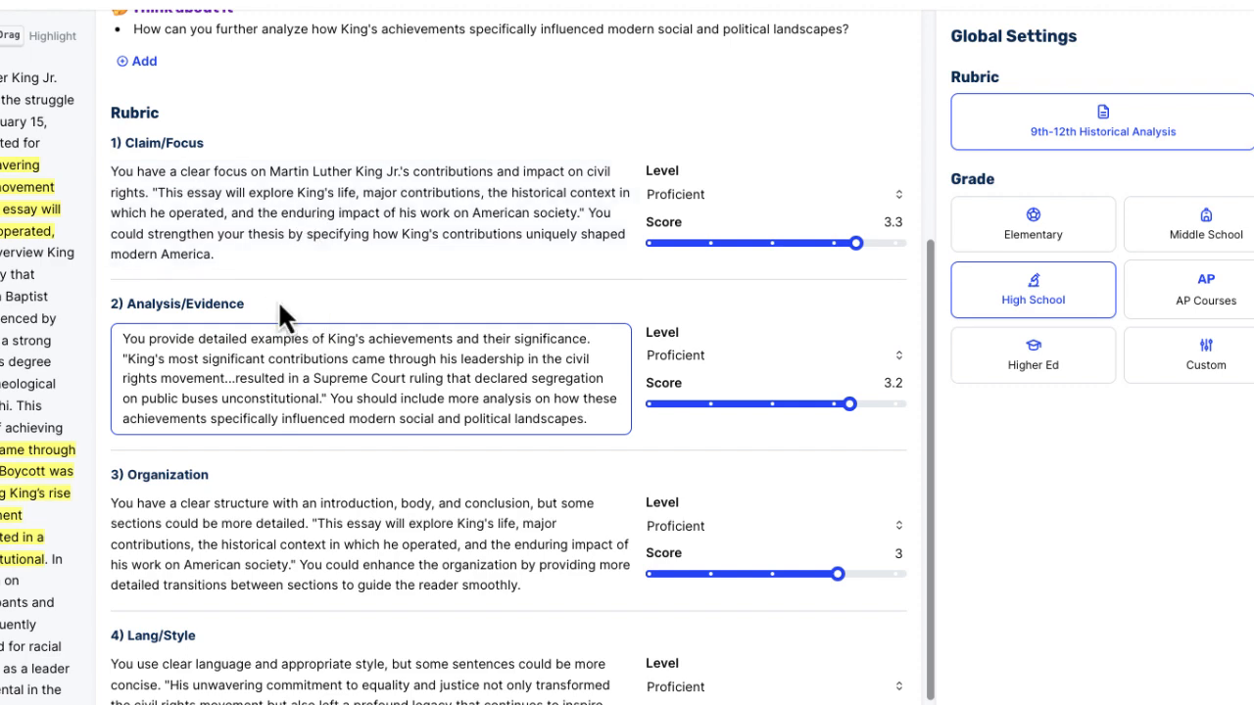
scroll(278, 309, "up", 3)
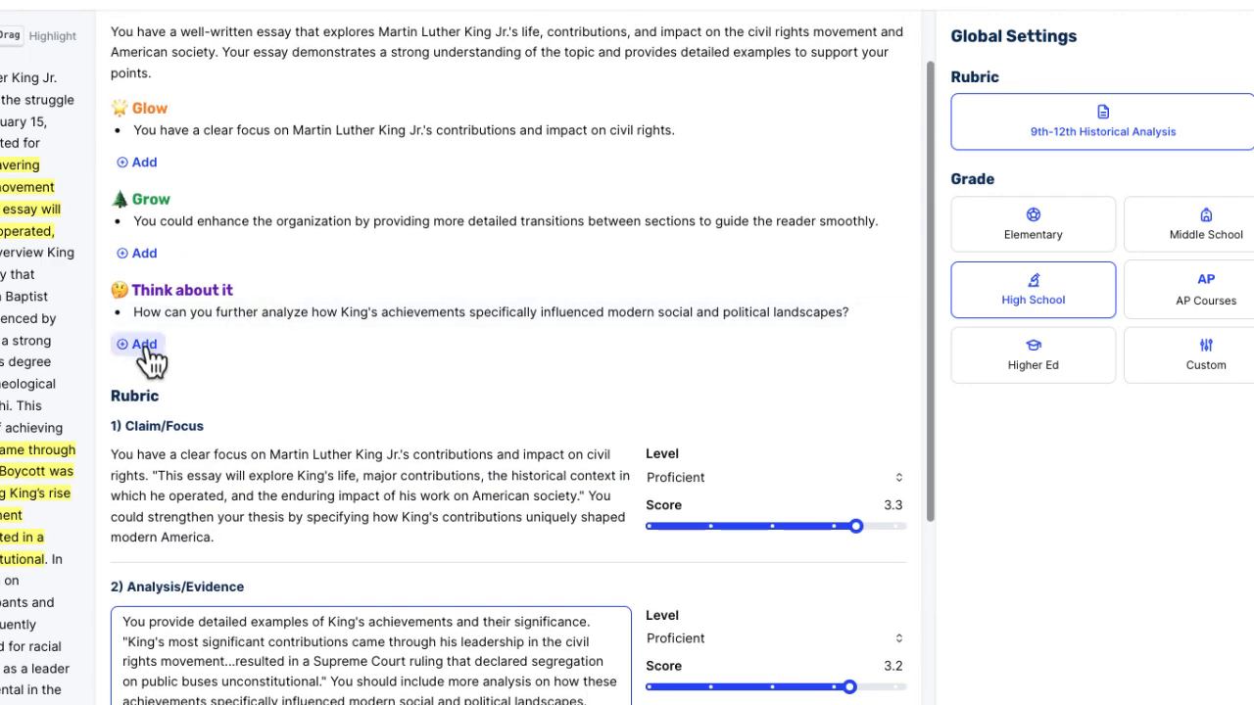
scroll(151, 230, "down", 1)
scroll(154, 235, "up", 2)
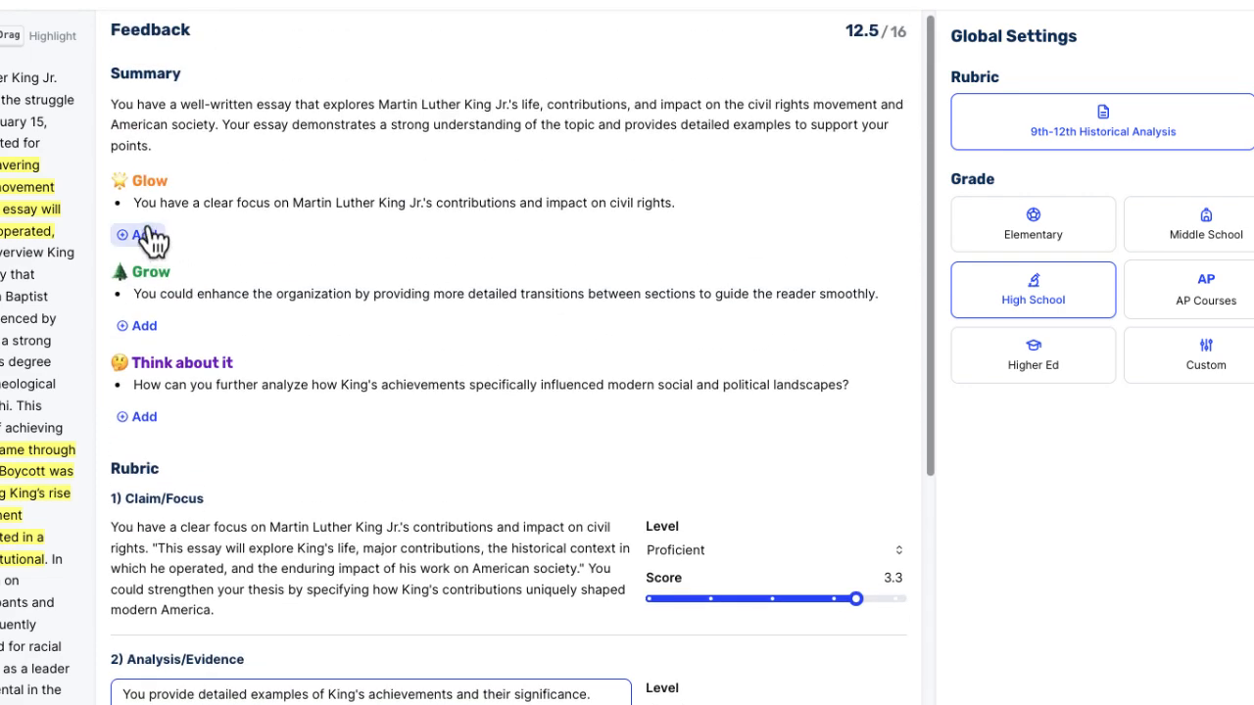
scroll(236, 337, "down", 3)
scroll(235, 337, "down", 3)
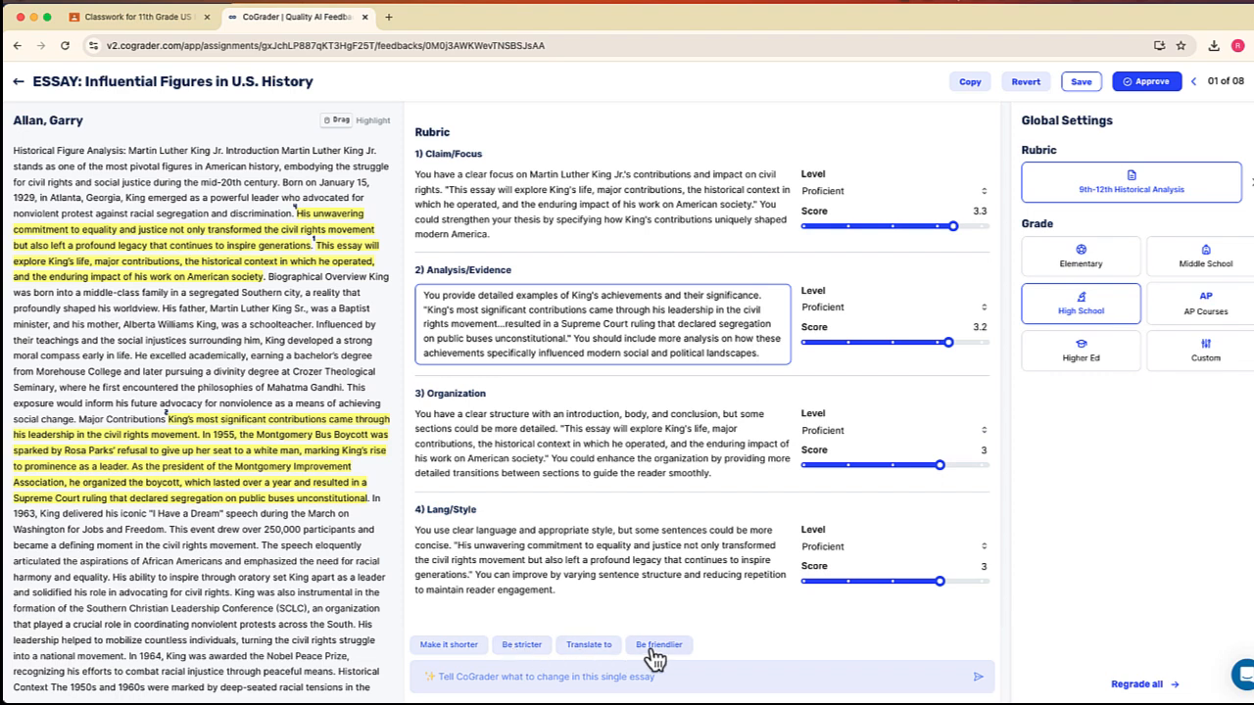
Have the AI rewrite this essay's feedback with the "Make it shorter" instruction and review the revised comments.
left_click(459, 646)
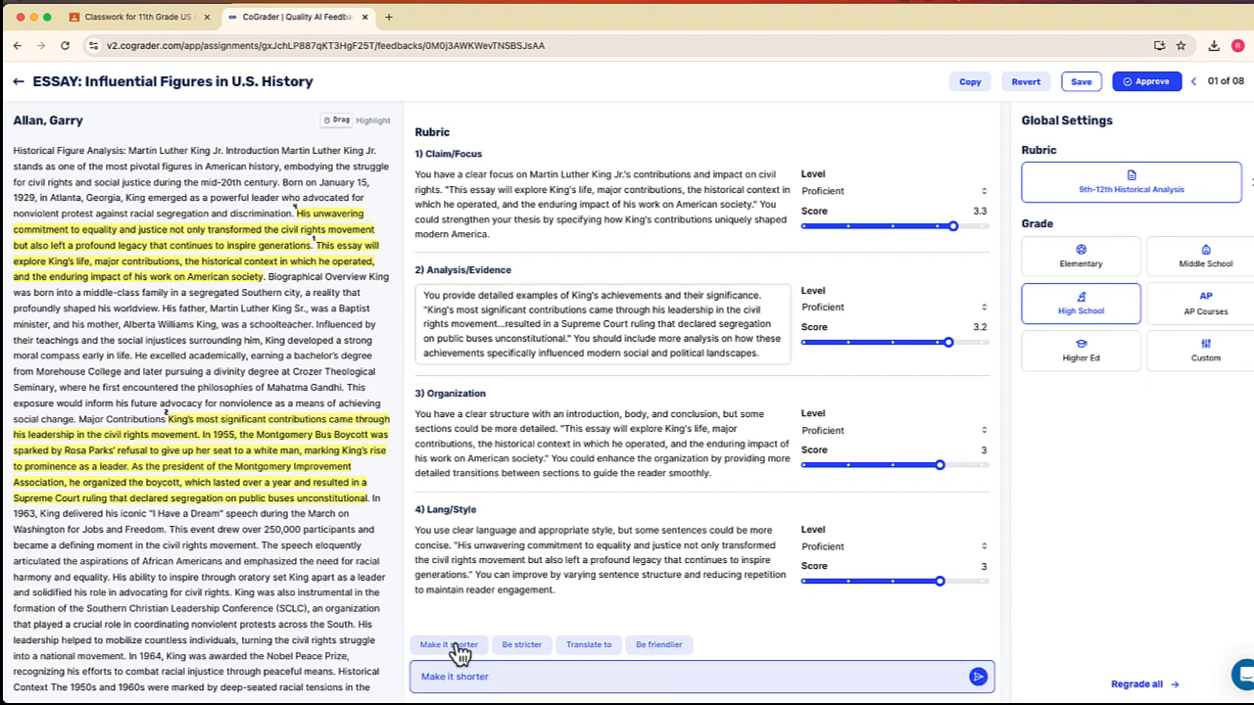
left_click(978, 676)
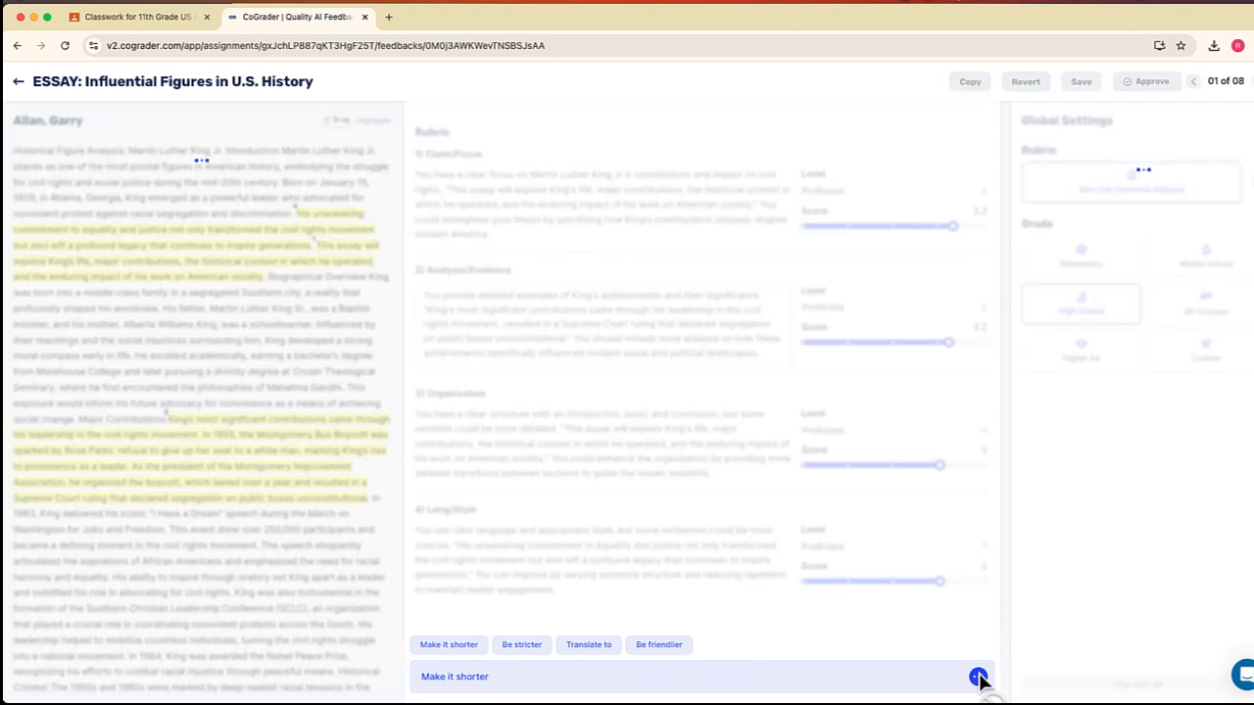
scroll(984, 682, "up", 1)
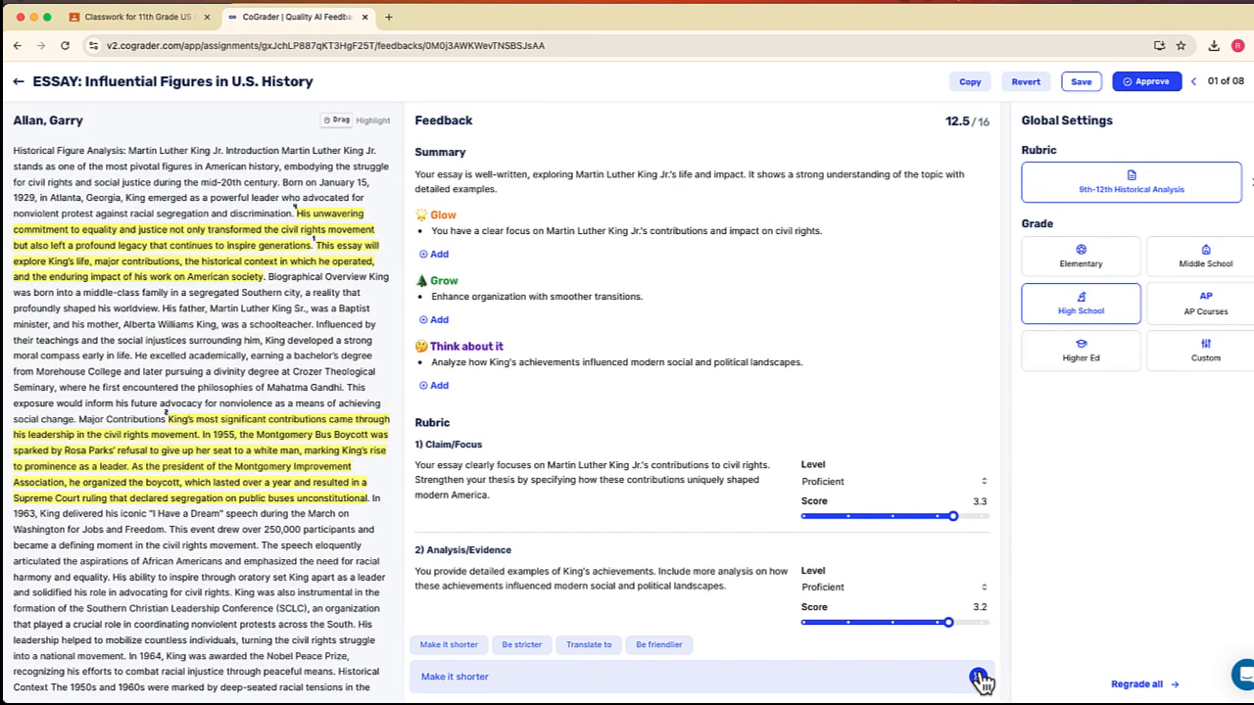
scroll(603, 477, "down", 3)
scroll(603, 477, "down", 1)
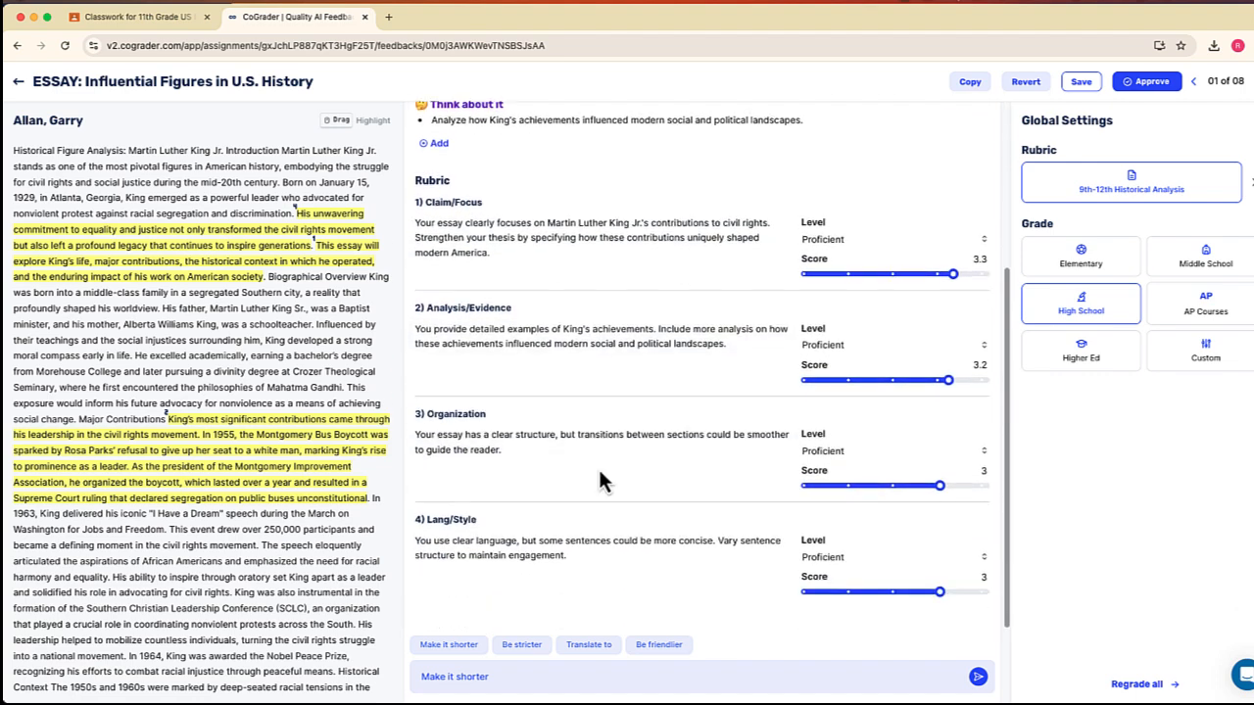
scroll(603, 477, "up", 1)
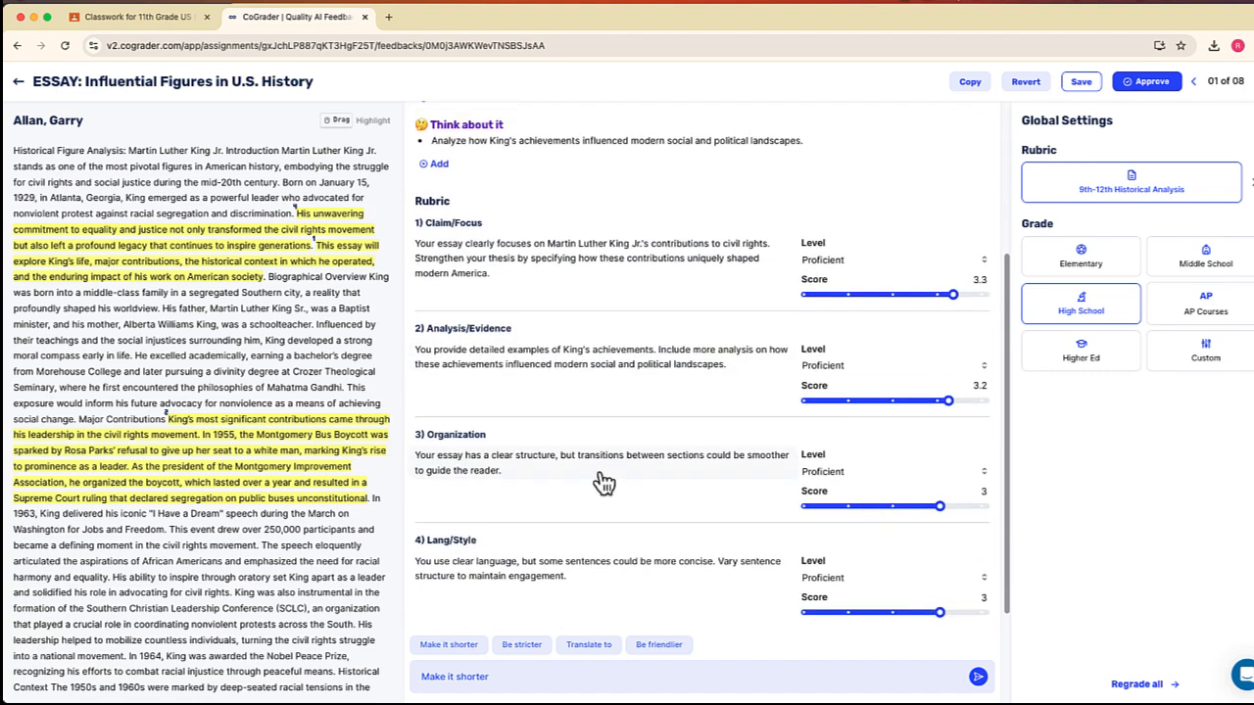
Approve the first essay's grade and feedback, and advance through the next student submissions.
left_click(538, 678)
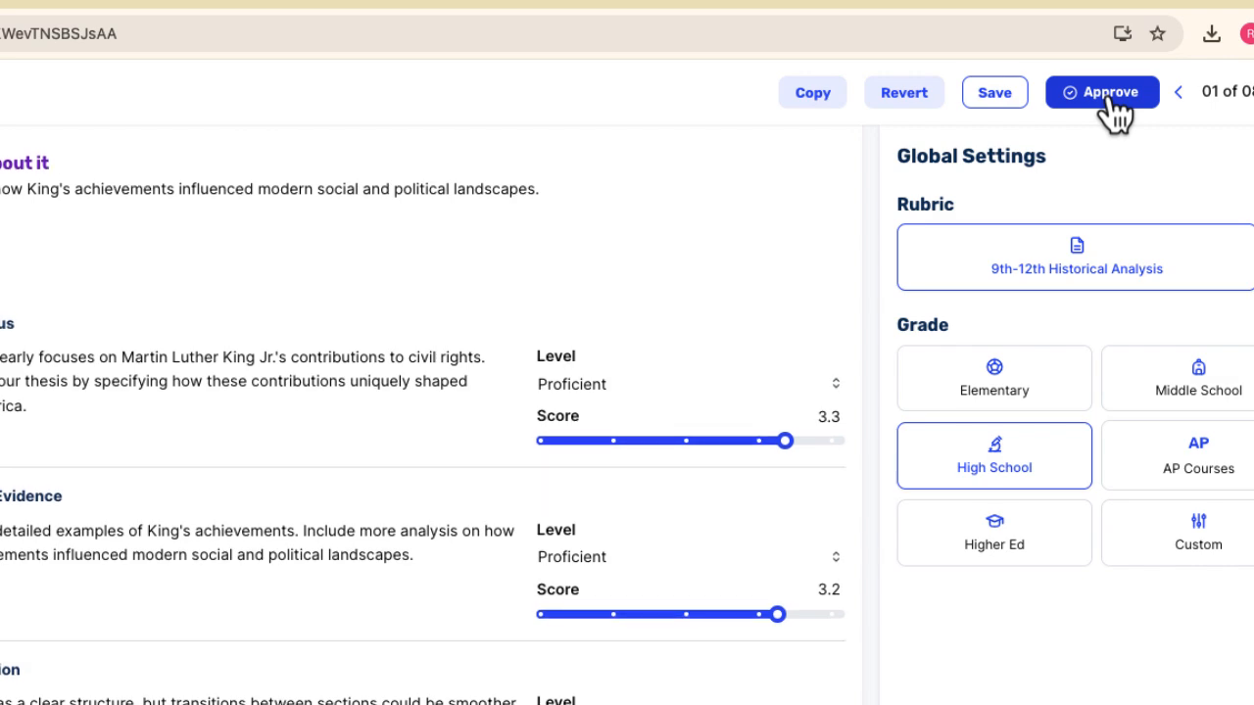
left_click(1115, 114)
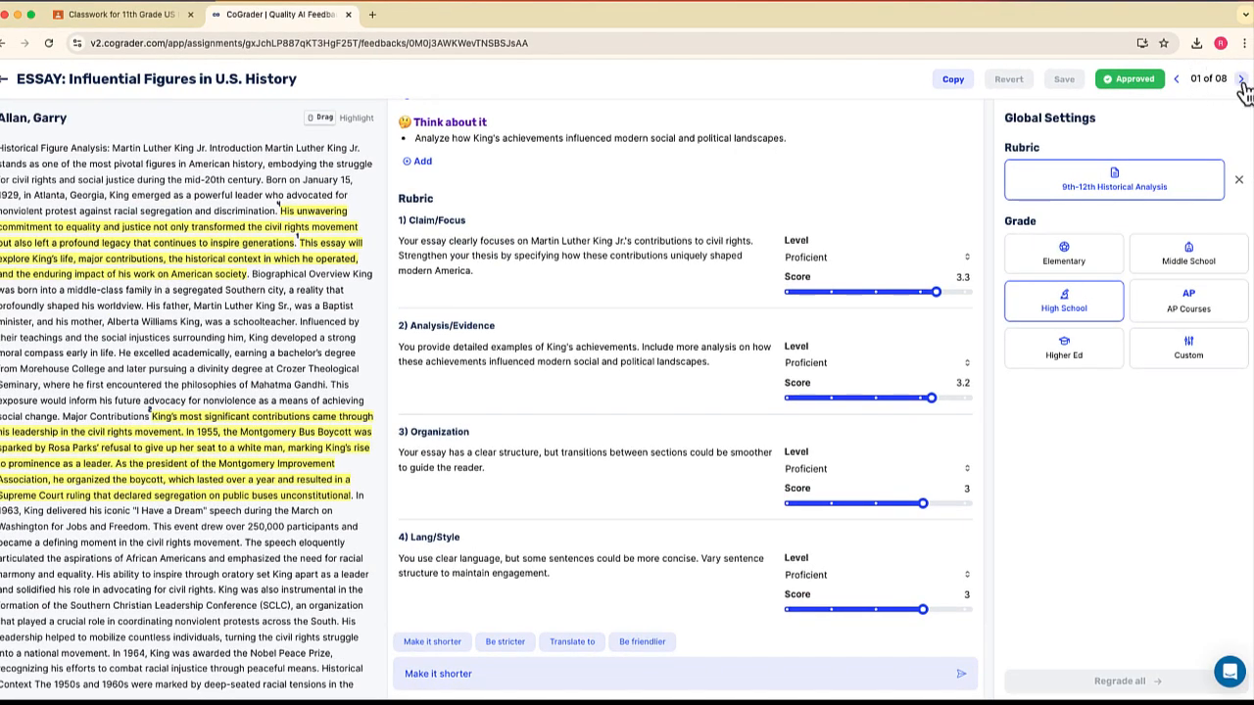
left_click(1240, 81)
left_click(1240, 80)
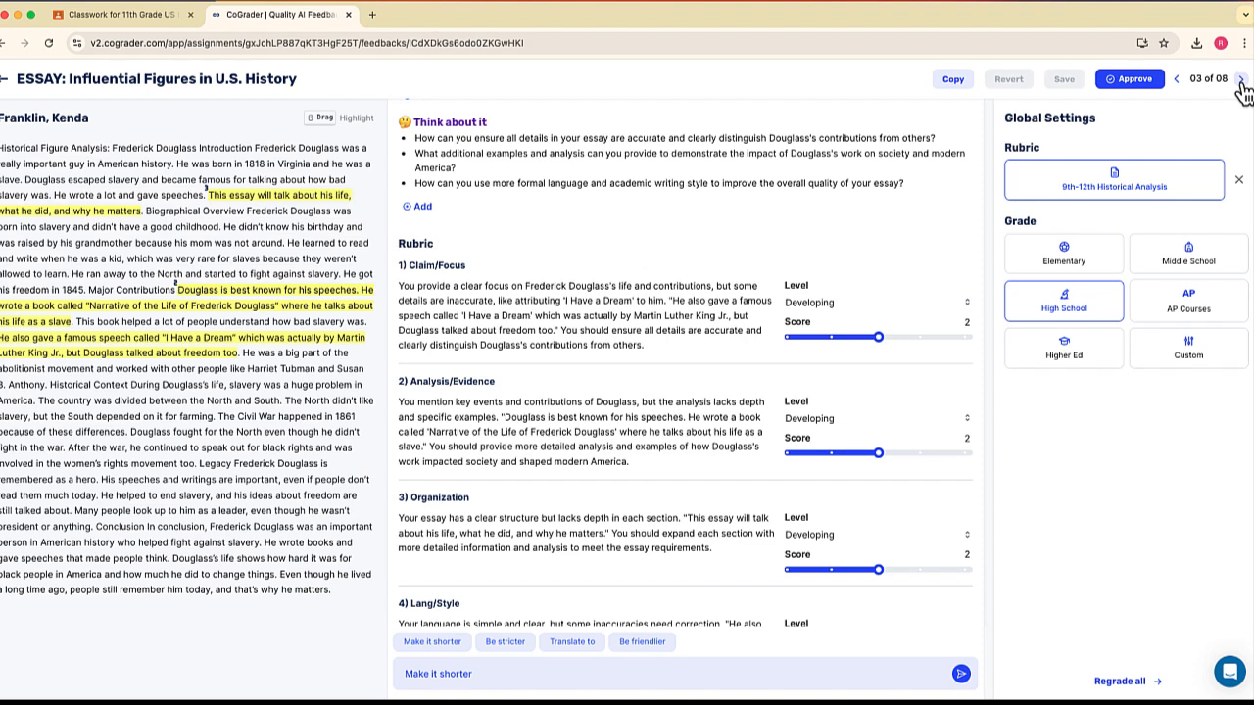
left_click(1240, 80)
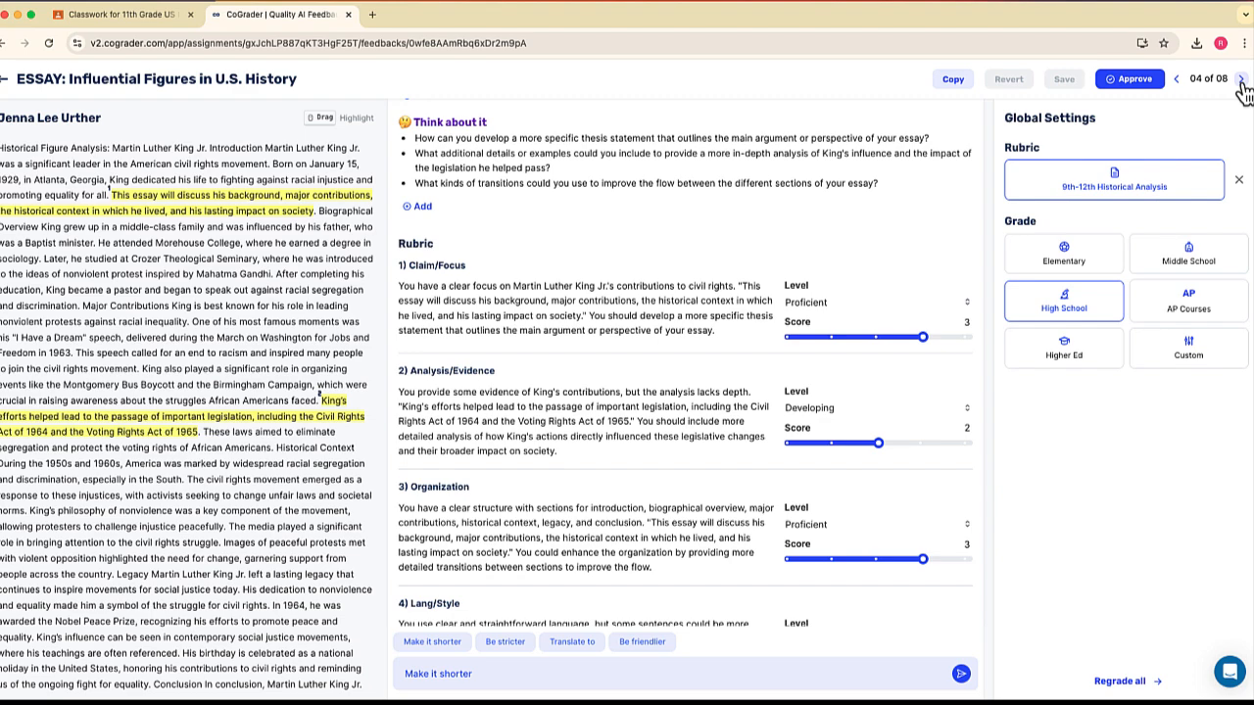
left_click(1240, 80)
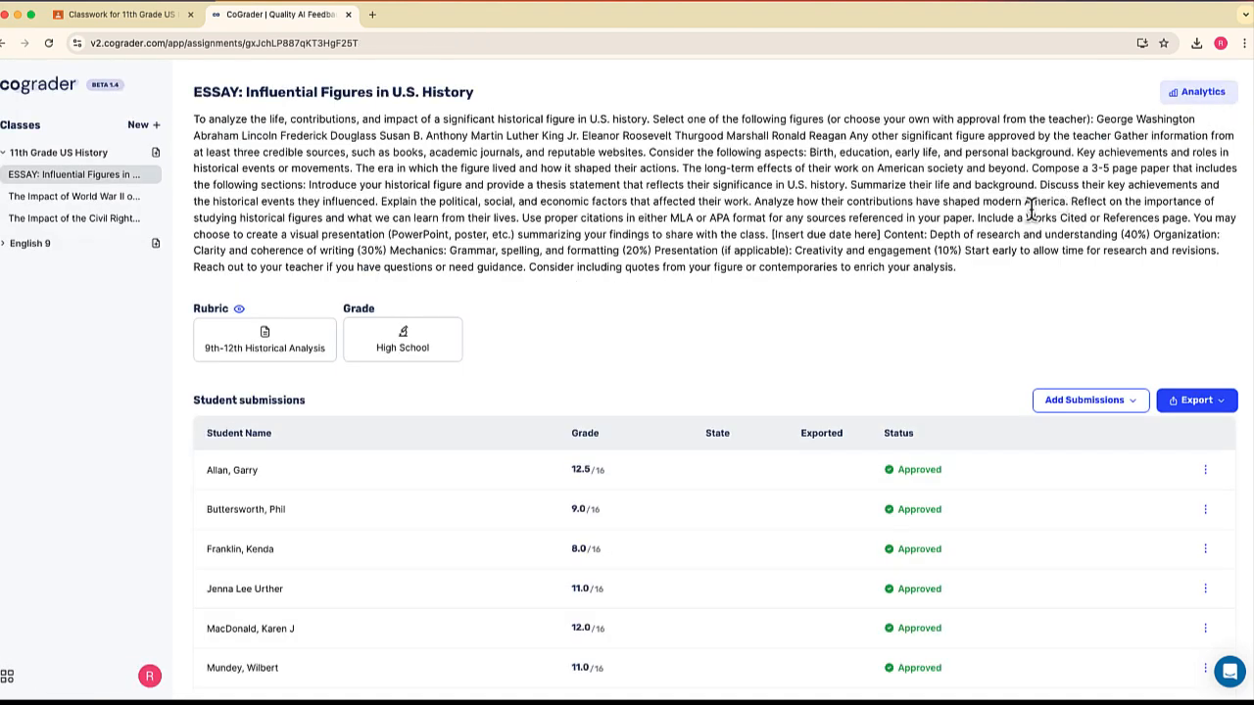
Check the submissions' approval status, and open the assignment analytics to examine the class performance snapshot, score statistics, grade distribution and rubric criteria breakdown.
scroll(921, 461, "down", 3)
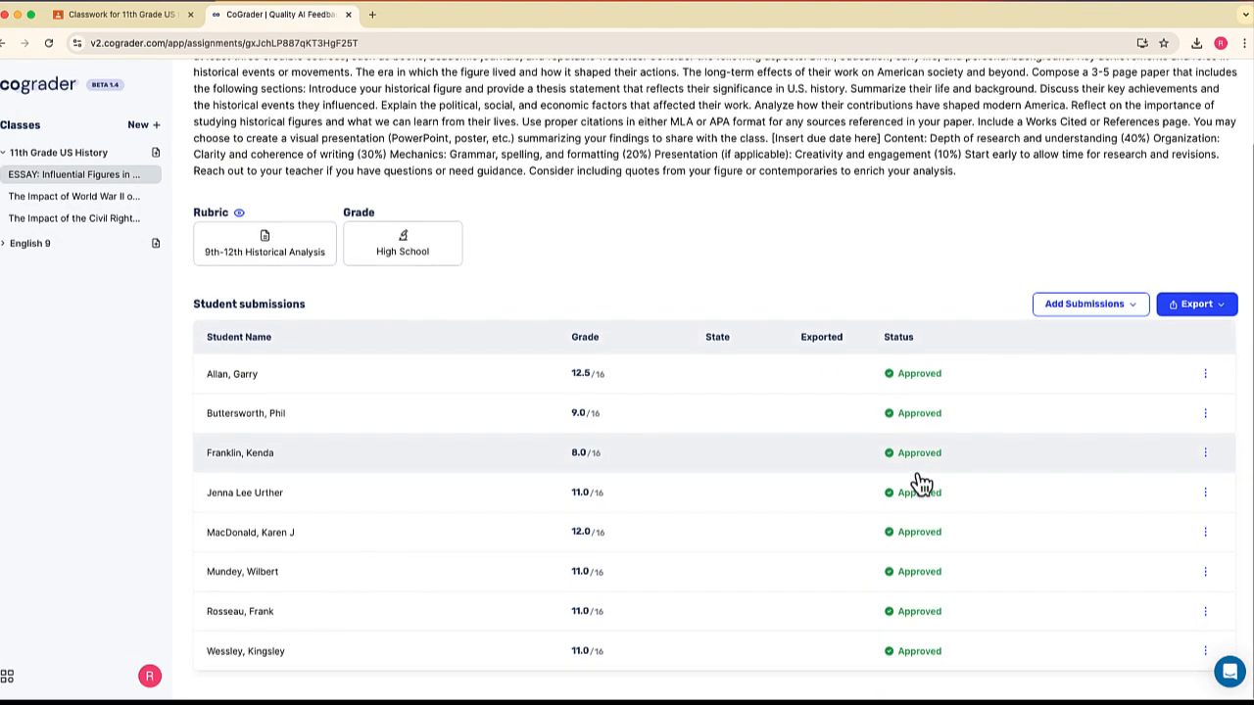
scroll(921, 480, "up", 3)
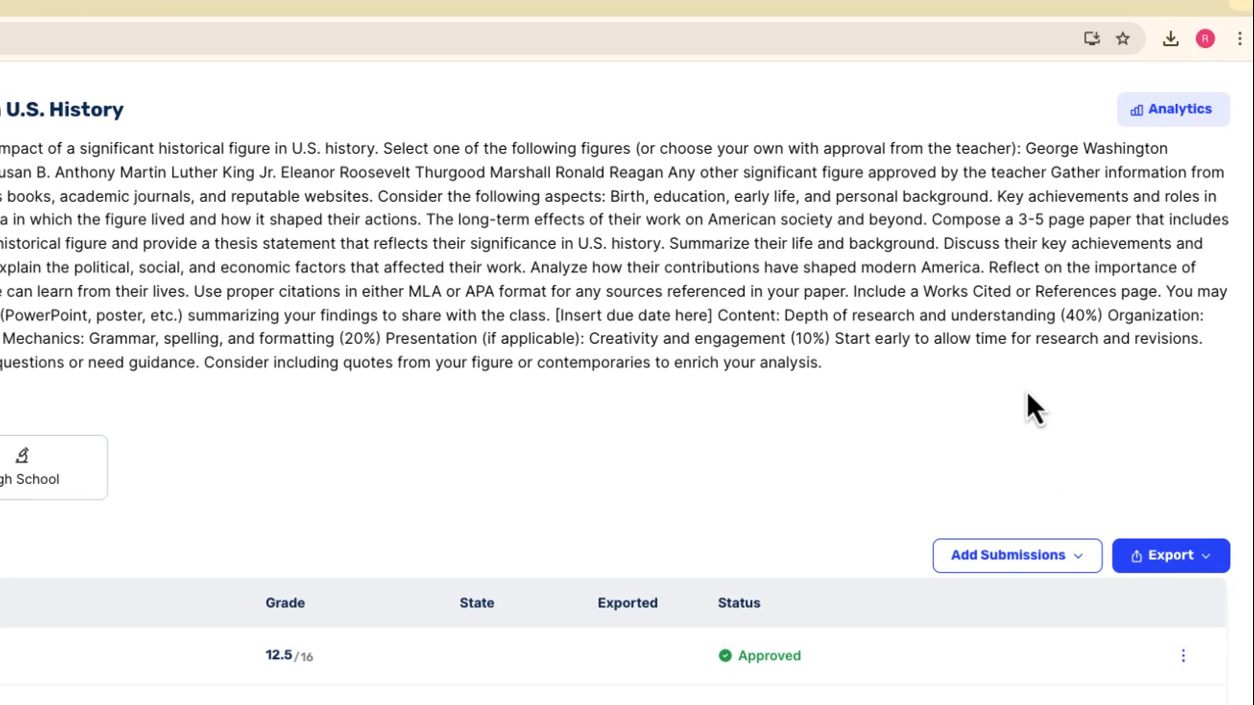
left_click(1171, 132)
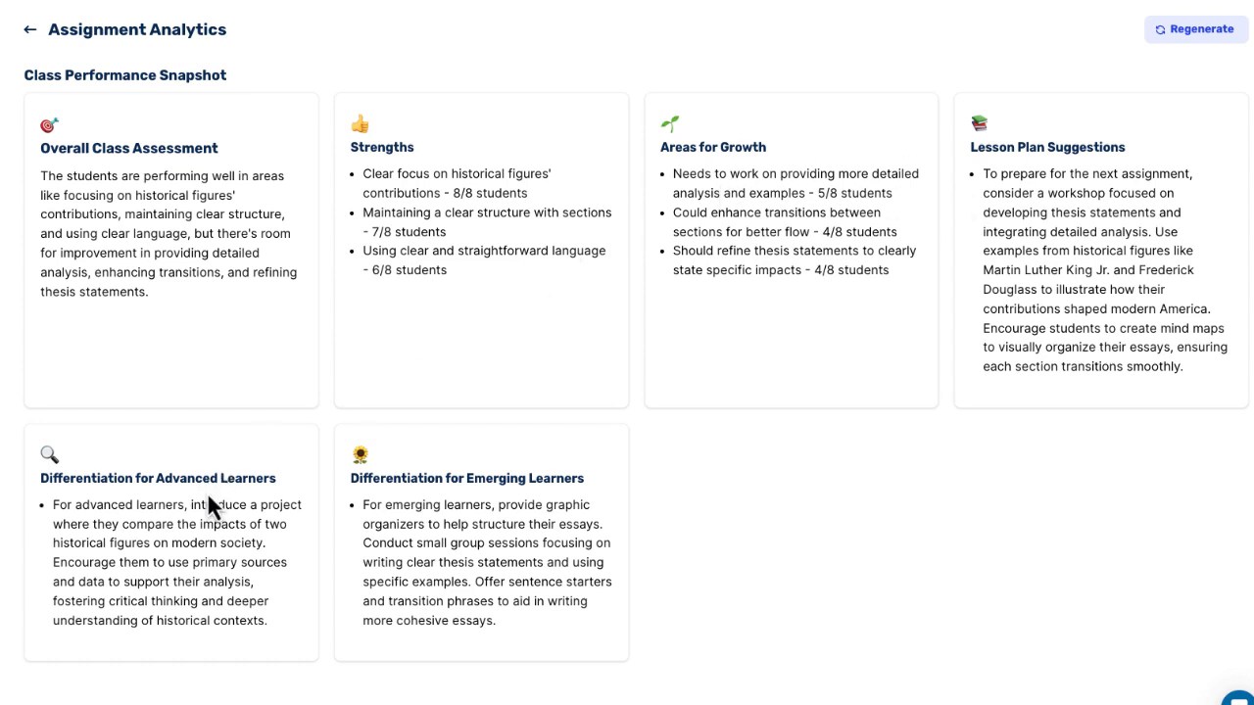
scroll(282, 509, "down", 2)
scroll(285, 514, "down", 3)
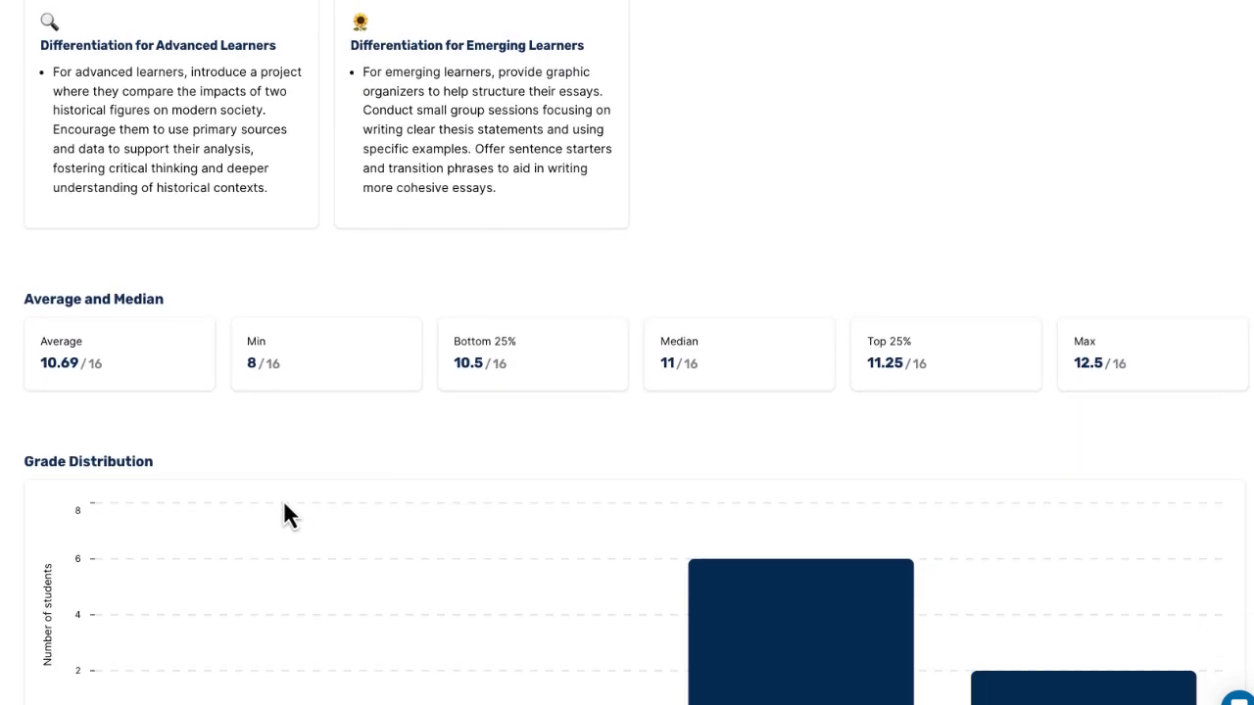
scroll(283, 503, "down", 2)
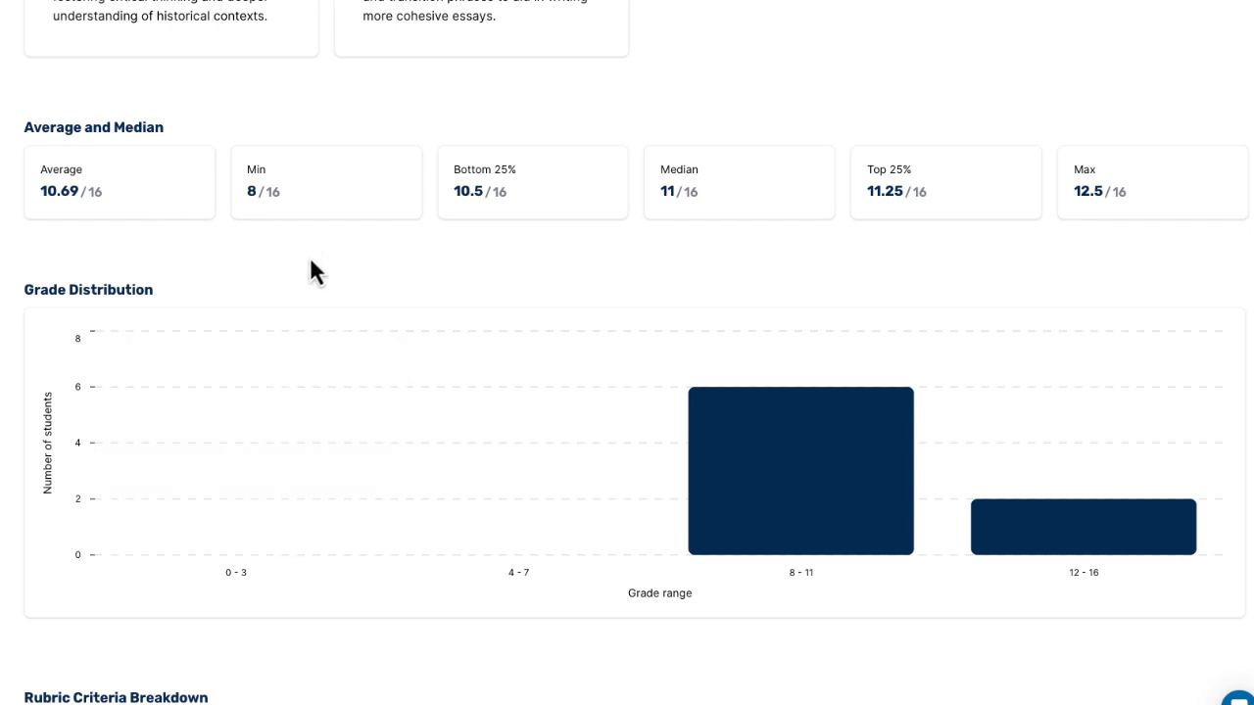
scroll(336, 283, "down", 4)
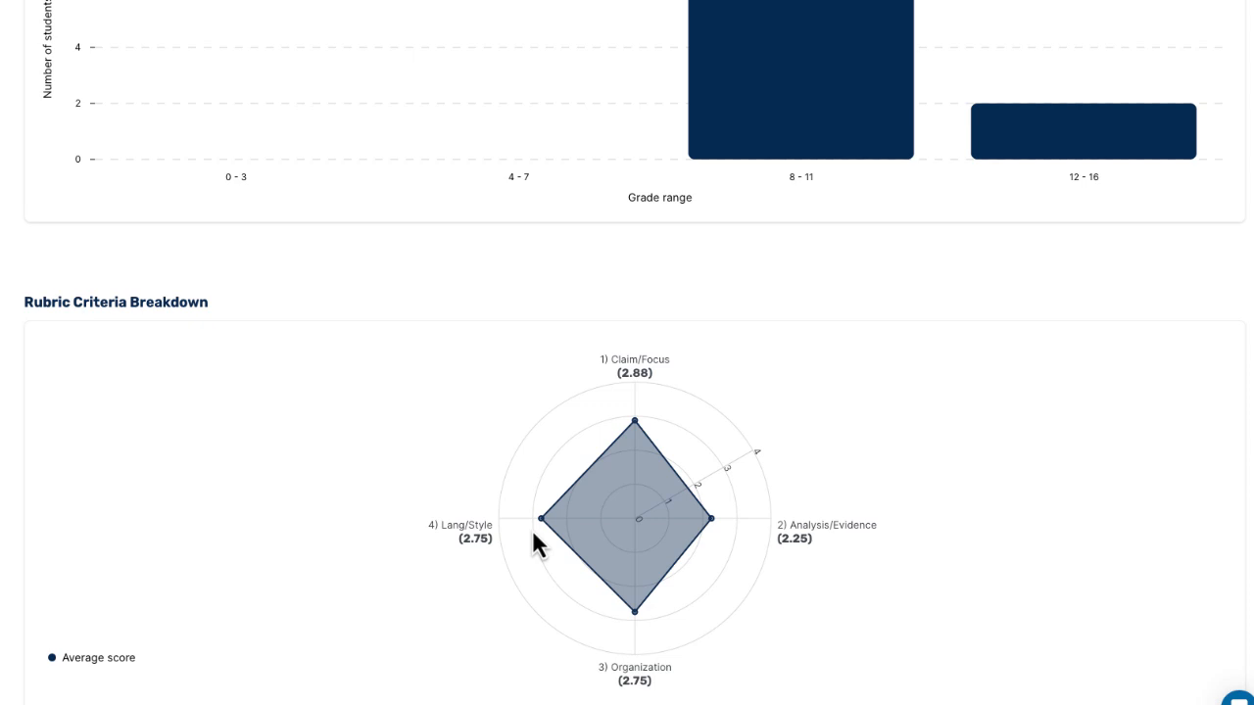
scroll(405, 422, "up", 15)
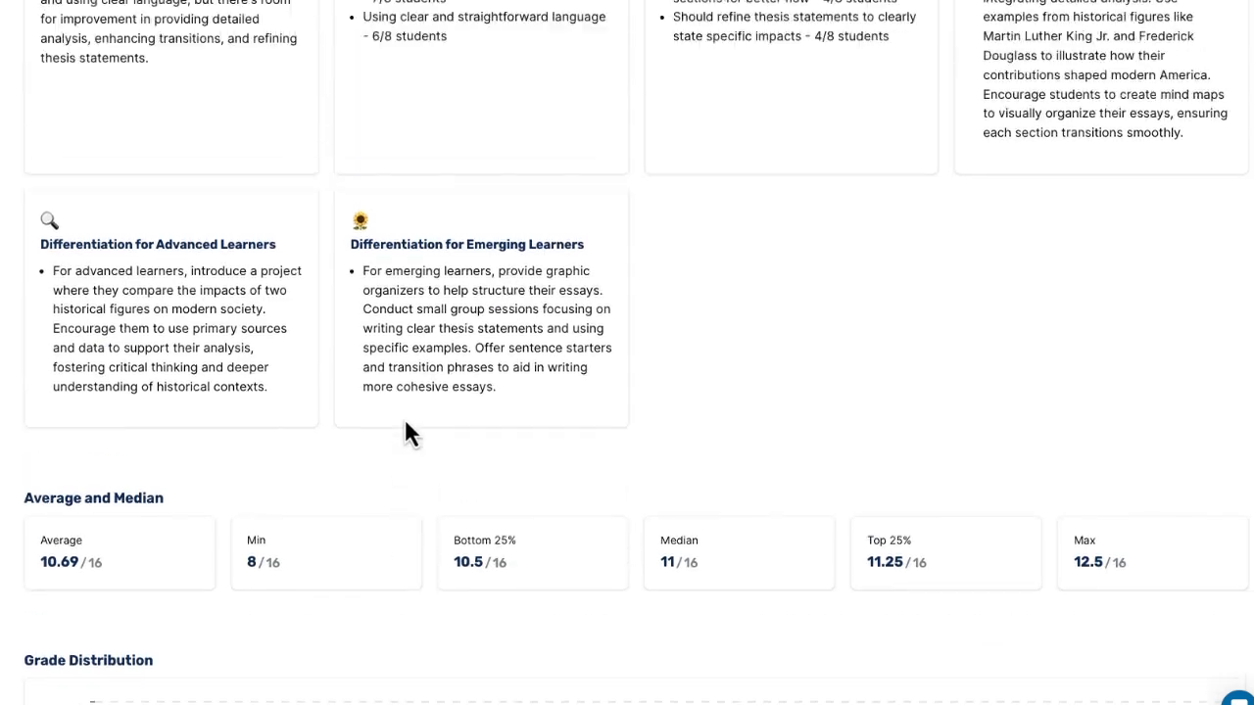